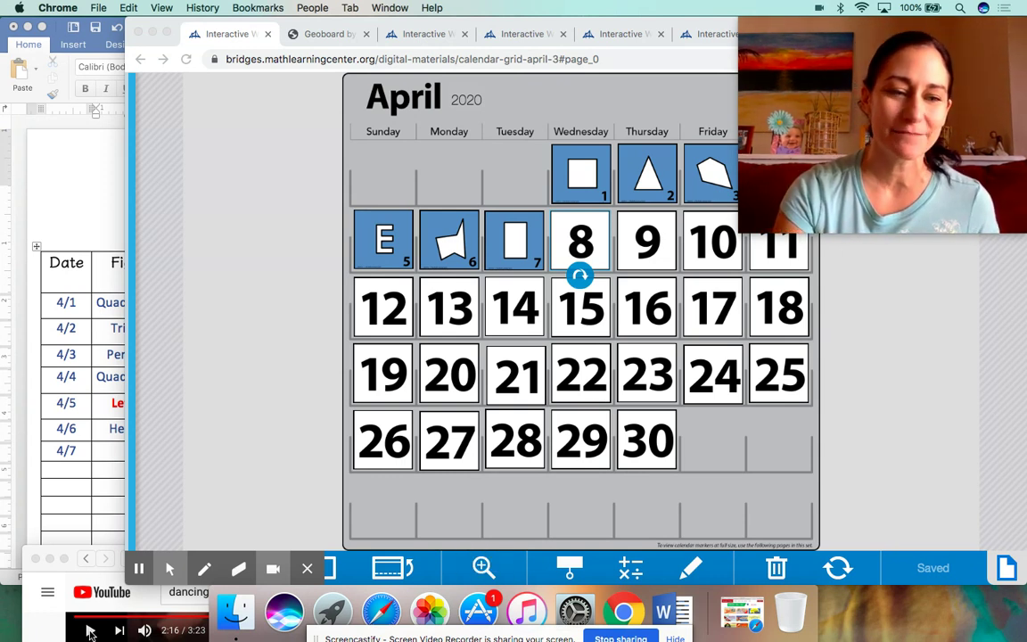
Play the dance video in YouTube, raise the volume, then close the video window.
left_click(89, 631)
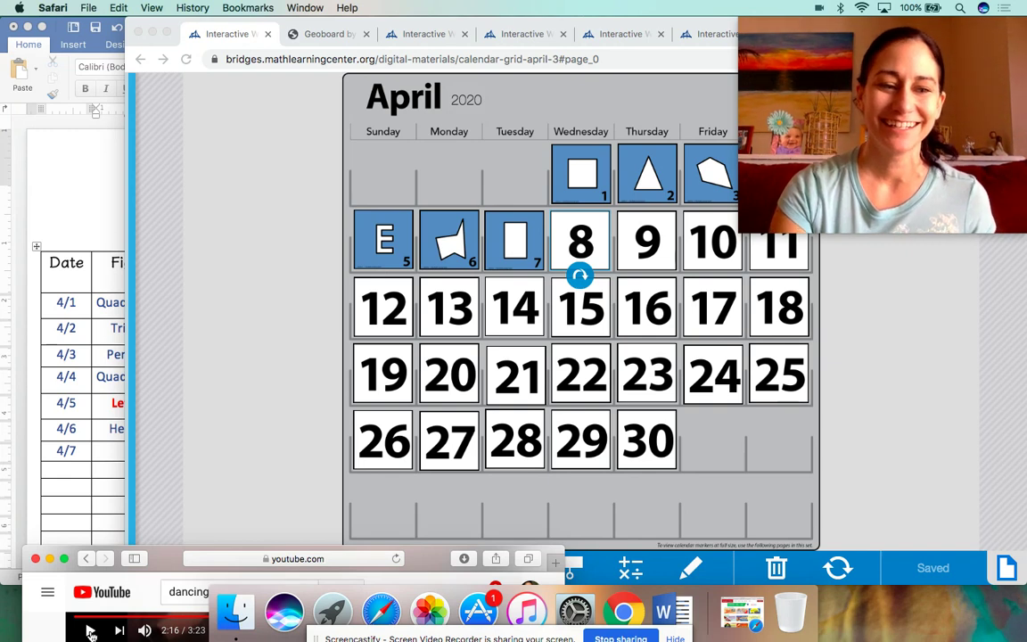
left_click(89, 631)
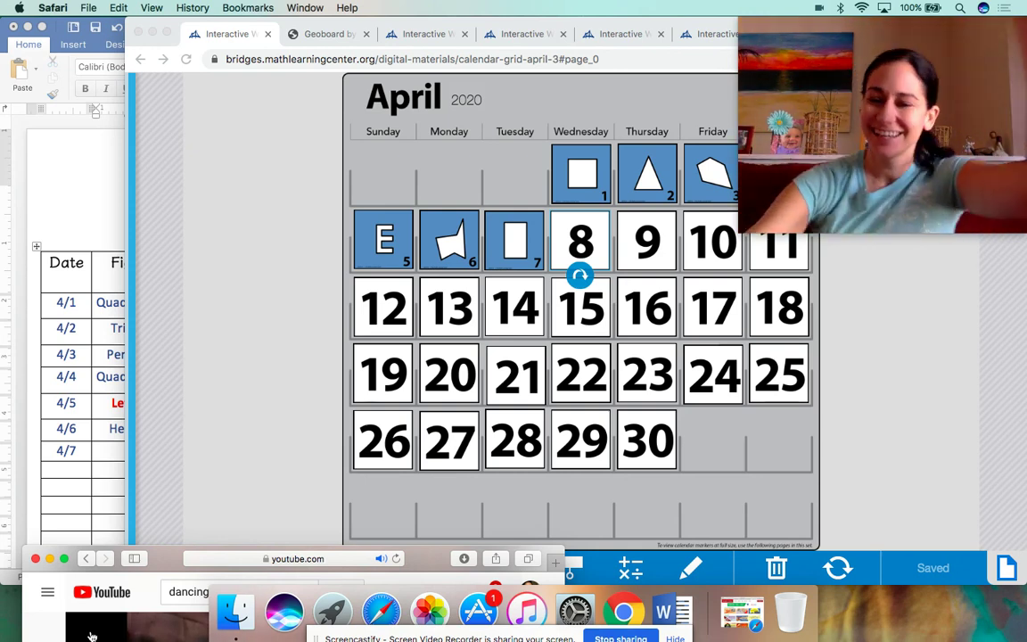
key("XF86AudioRaiseVolume")
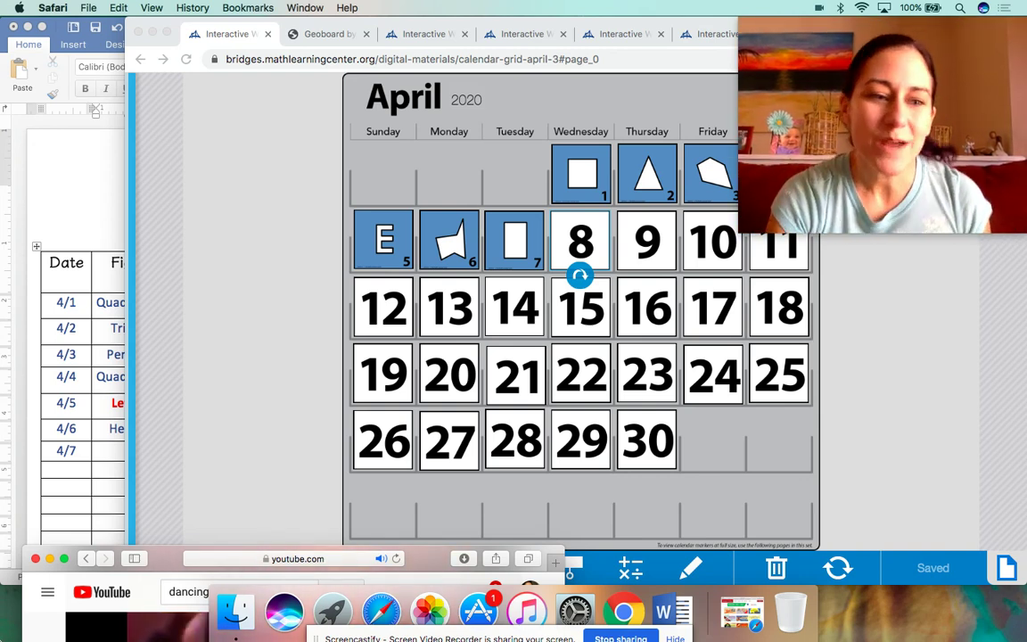
left_click(34, 559)
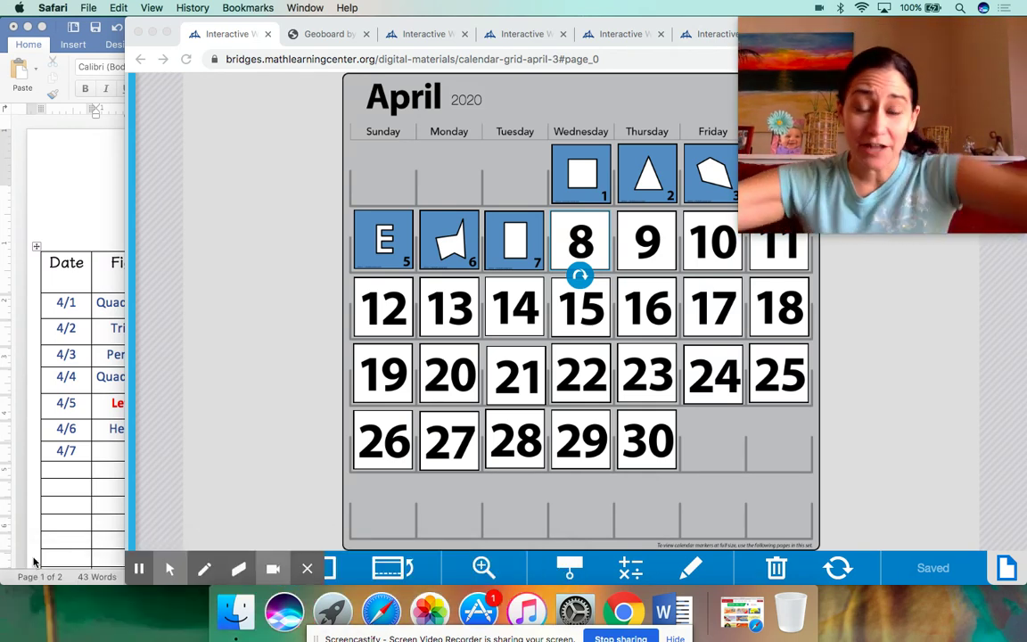
Move the Bridges calendar window aside and bring the April Calendar Observation document forward.
left_click(287, 127)
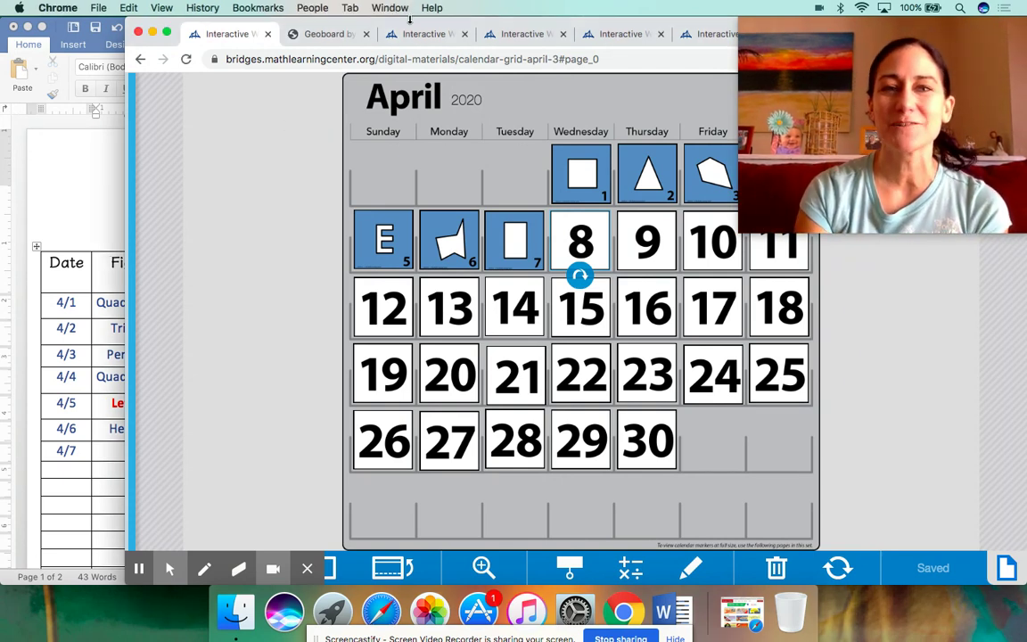
left_click_drag(423, 34, 346, 64)
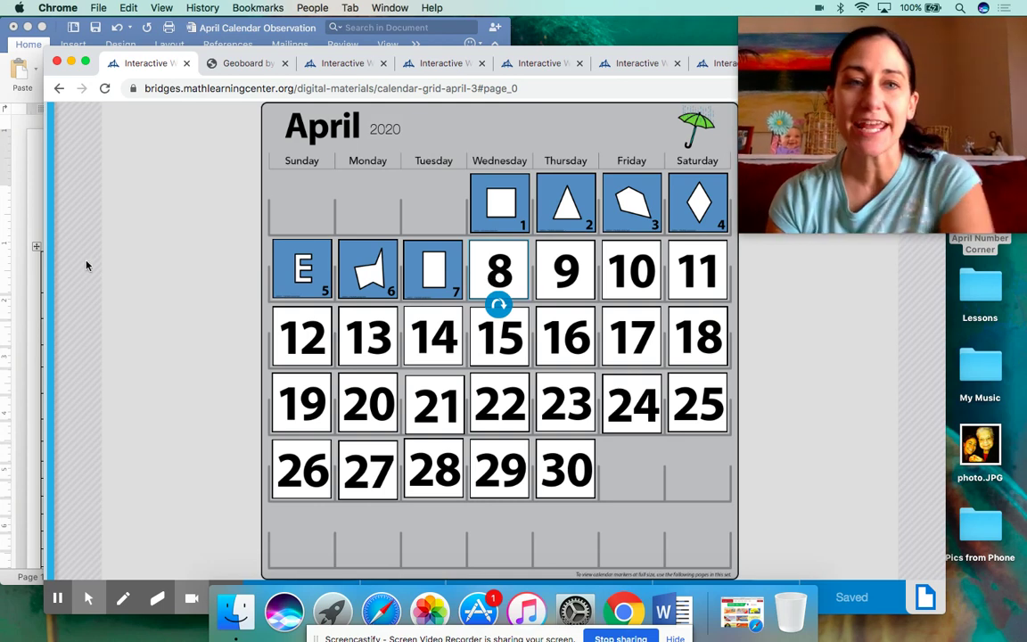
left_click(38, 254)
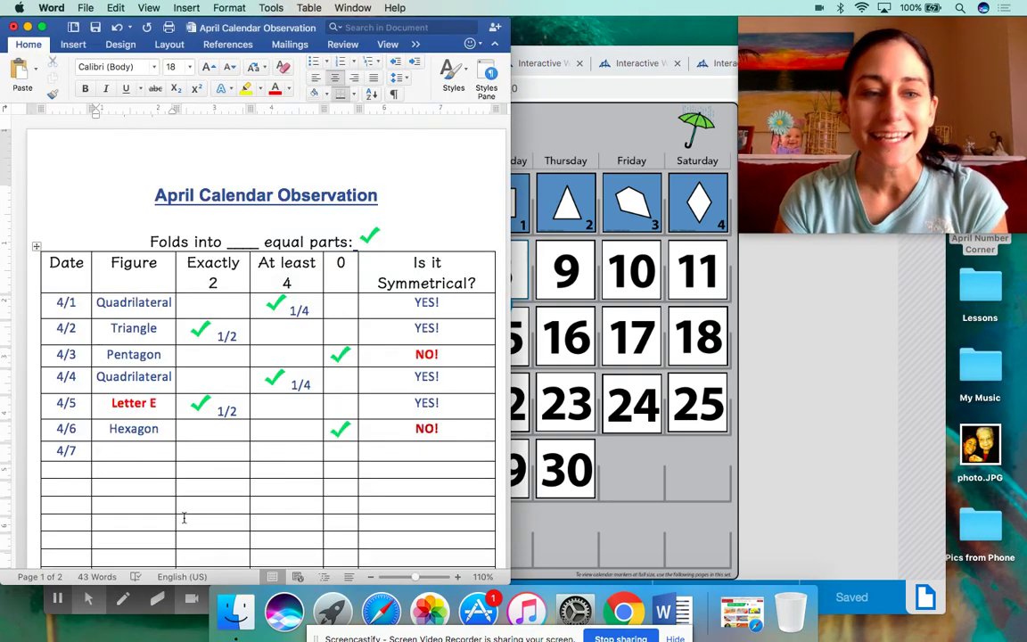
Enter 'Quadrilateral' in the 4/7 Figure cell, correcting the misspelling from spelling suggestions.
left_click(141, 450)
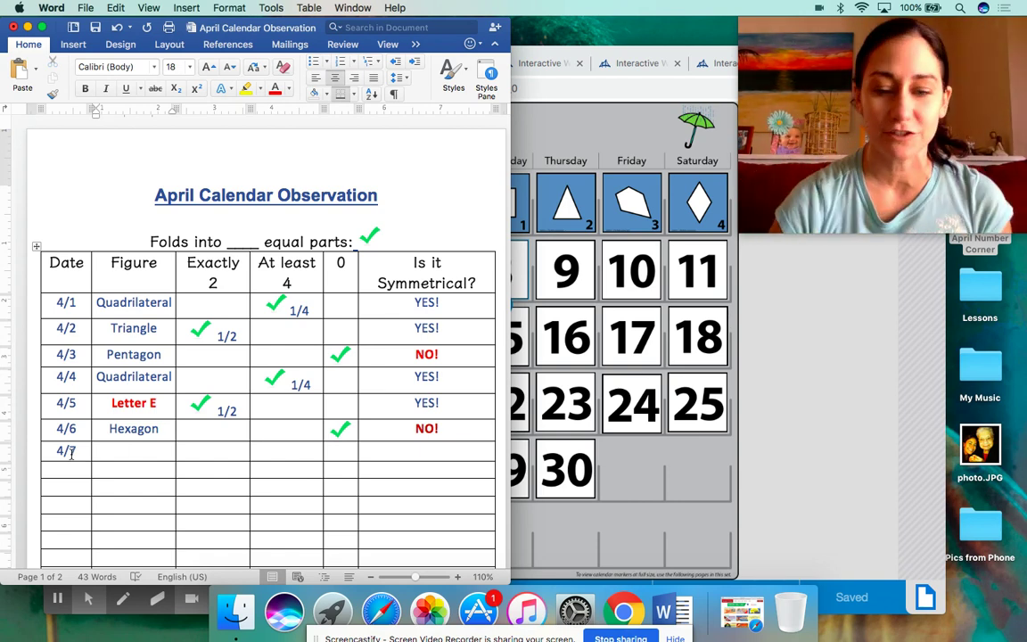
type("Q")
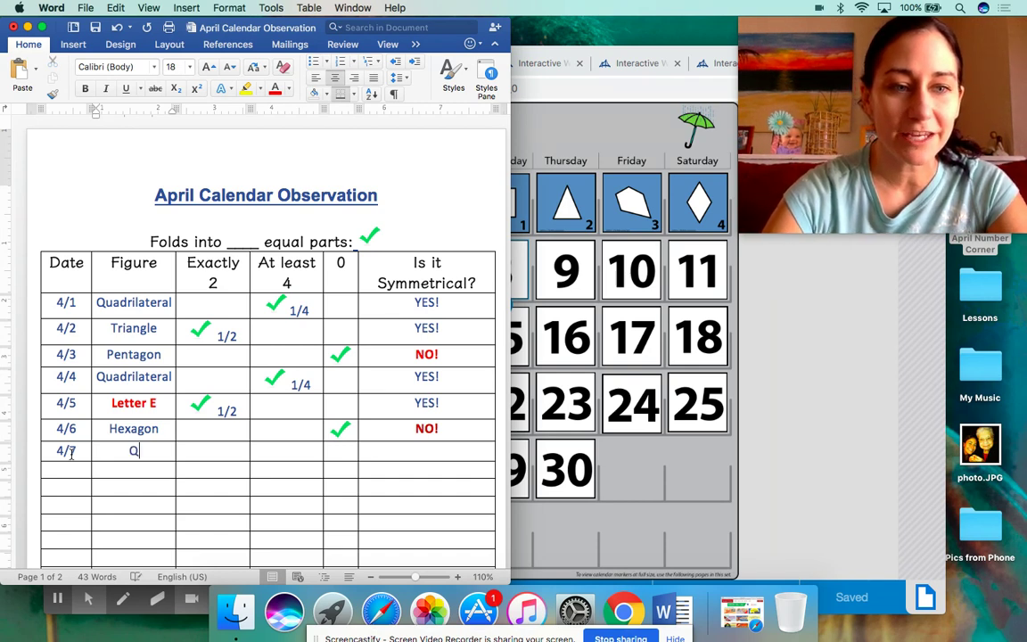
type("uadrilaateral")
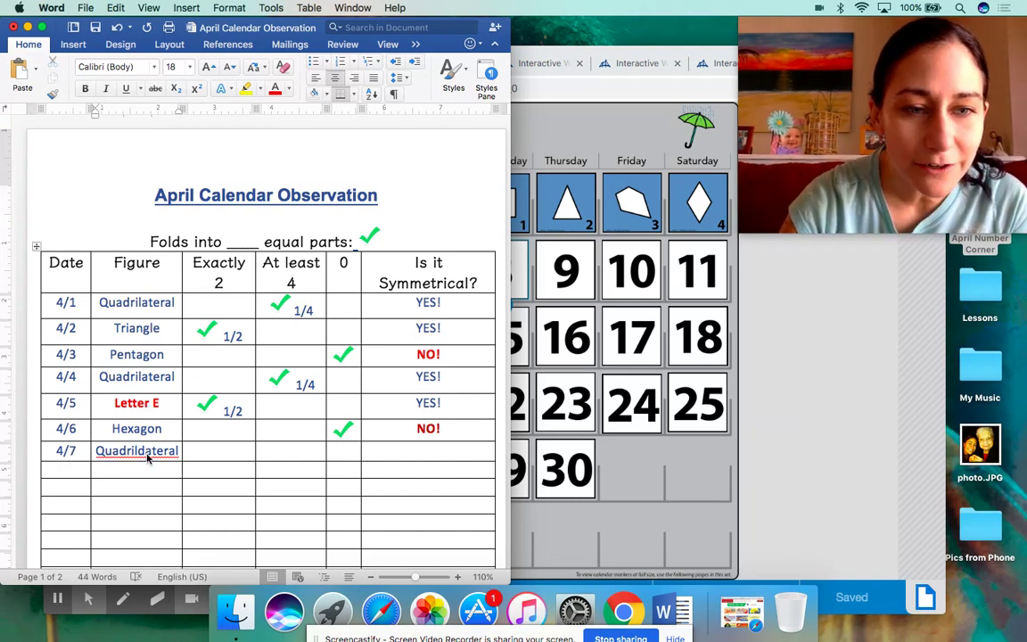
right_click(146, 454)
left_click(197, 467)
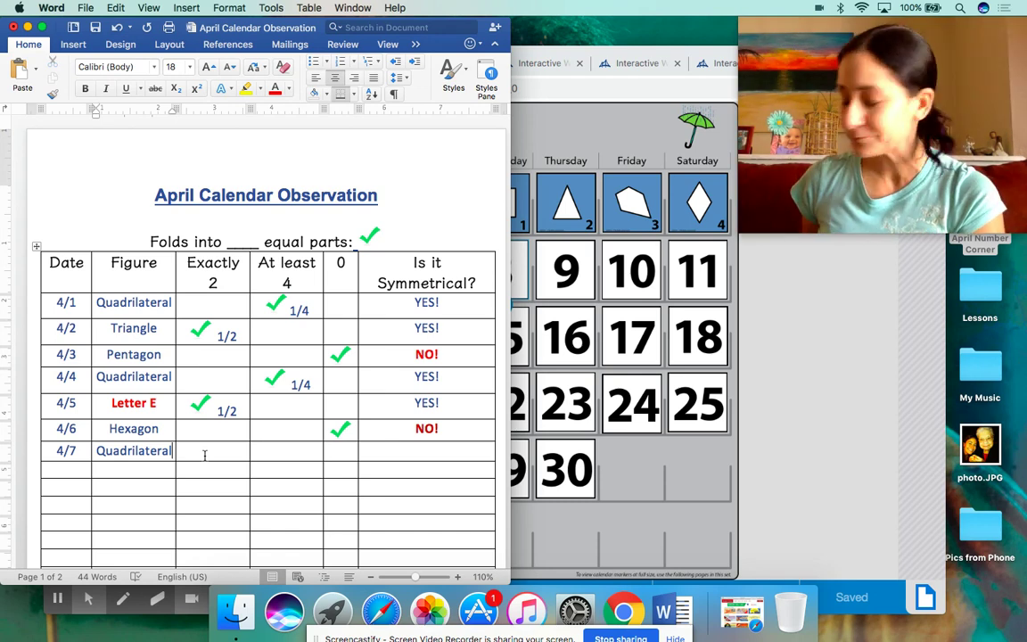
Paste the green checkmark and type 1/4 into the 4/7 'At least 4' cell.
left_click(204, 453)
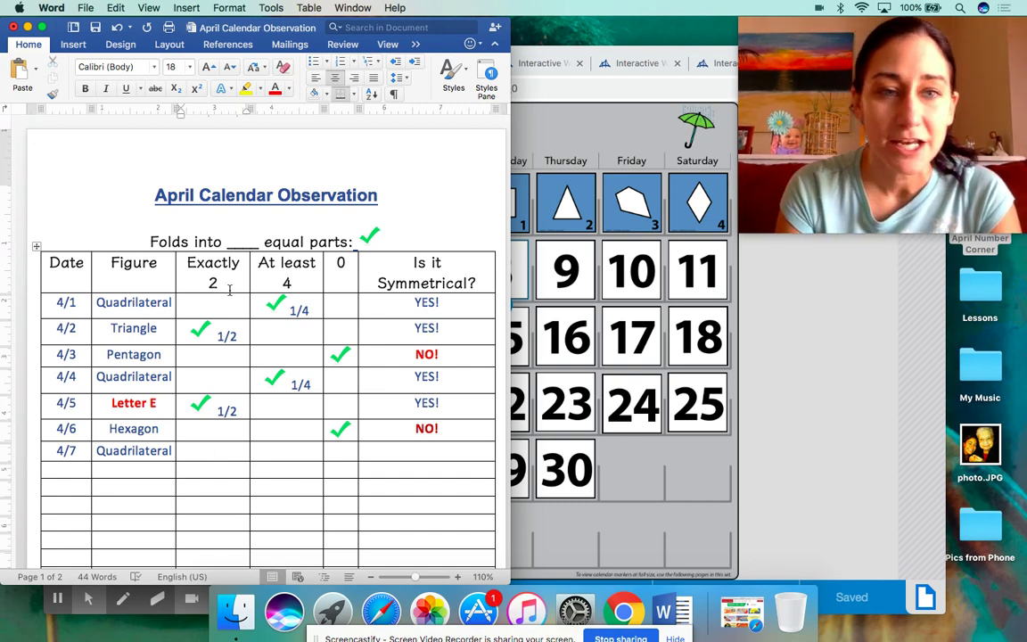
left_click(368, 237)
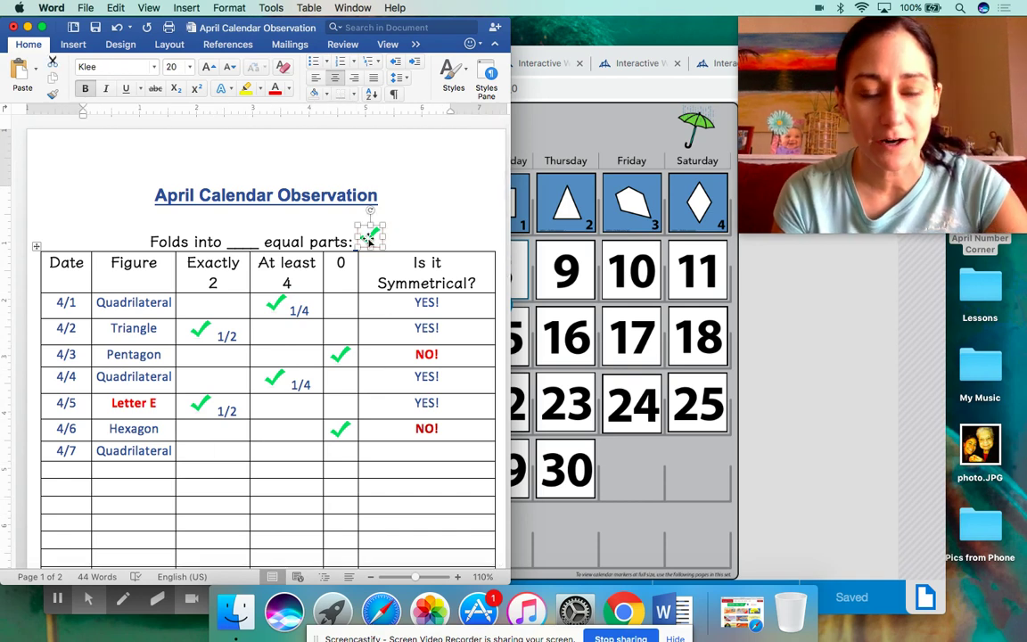
left_click(273, 454)
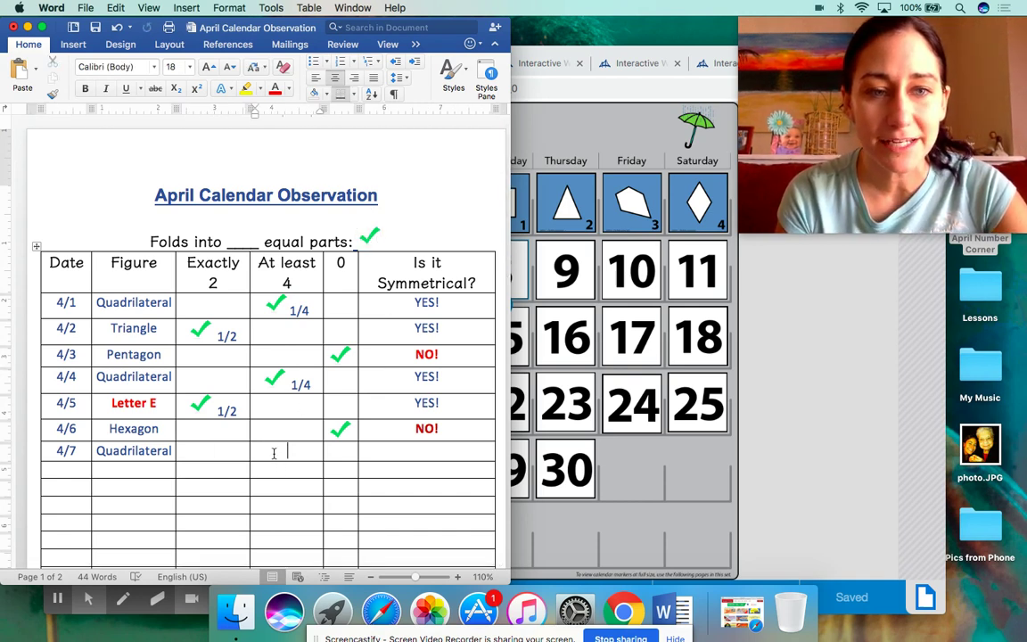
key("super+v")
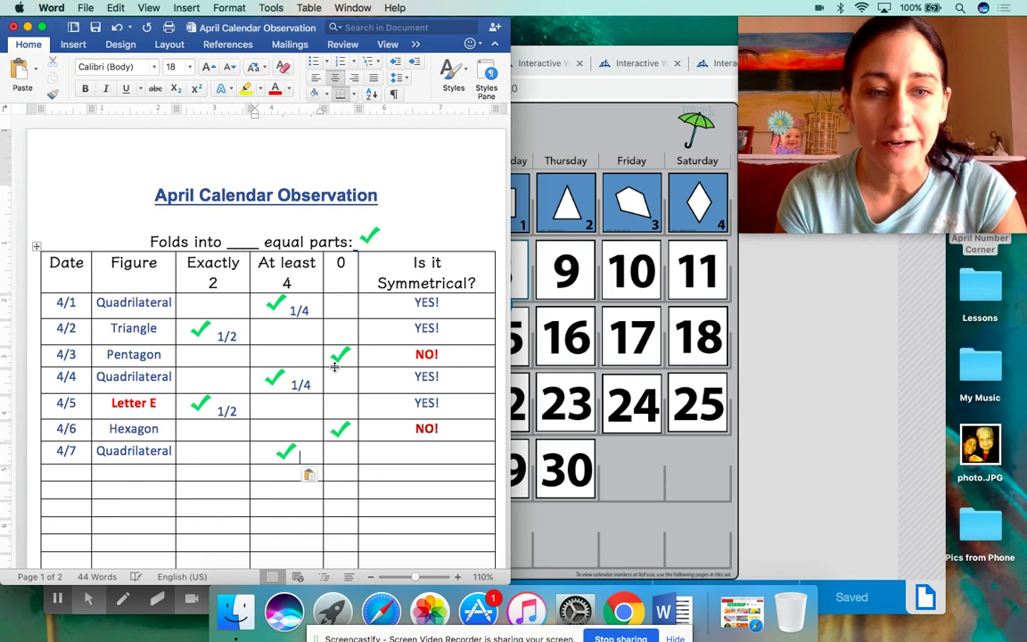
type("1/4")
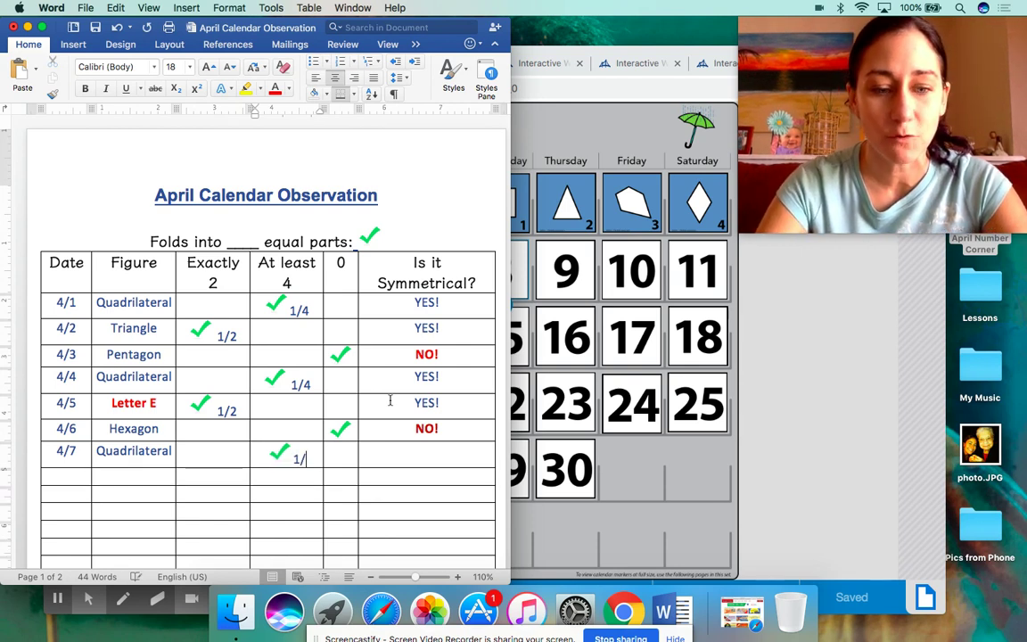
left_click(422, 454)
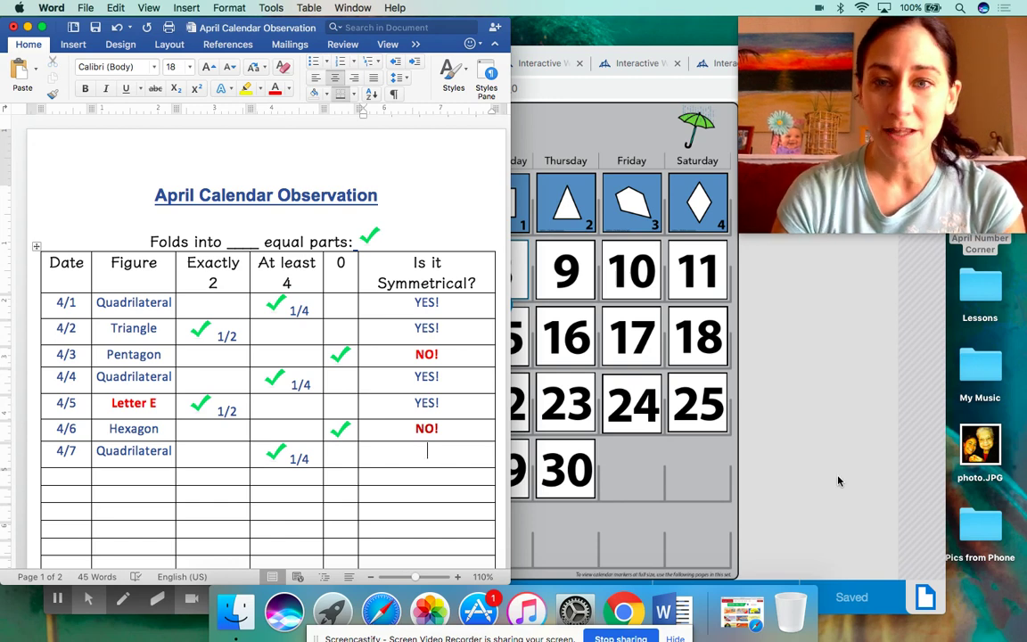
Open the Geoboard page and draw a green vertical line through the orange rectangle.
key("super+Tab")
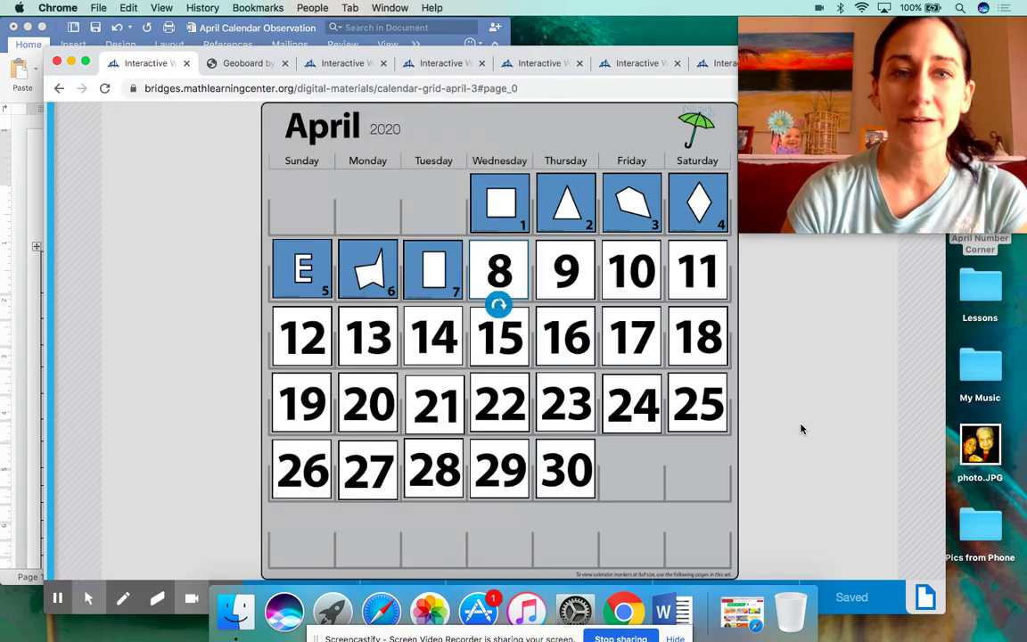
left_click(241, 69)
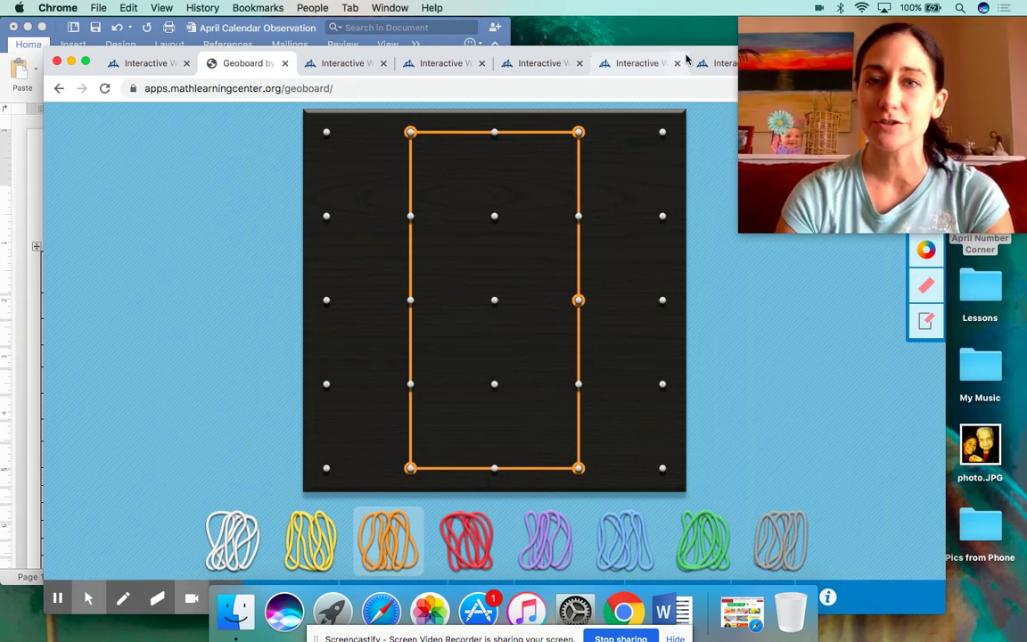
left_click_drag(687, 61, 476, 59)
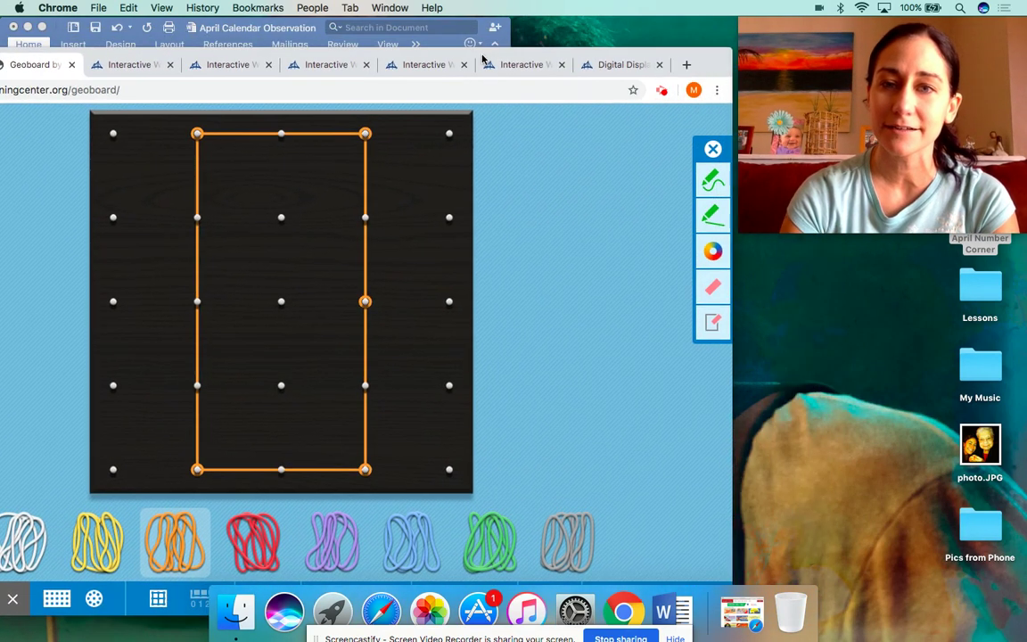
left_click(715, 218)
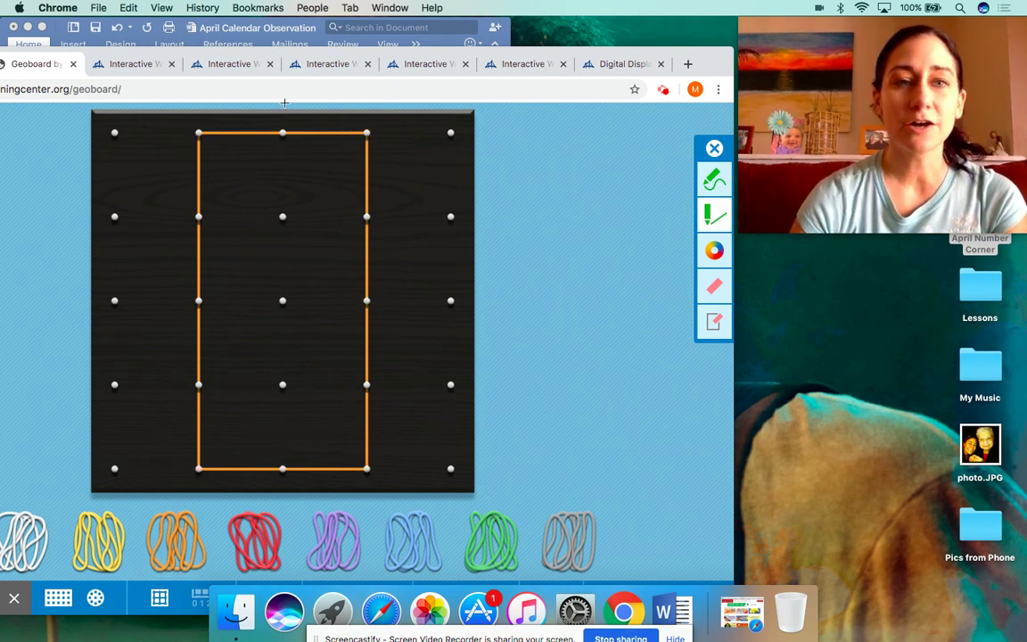
left_click_drag(285, 102, 283, 509)
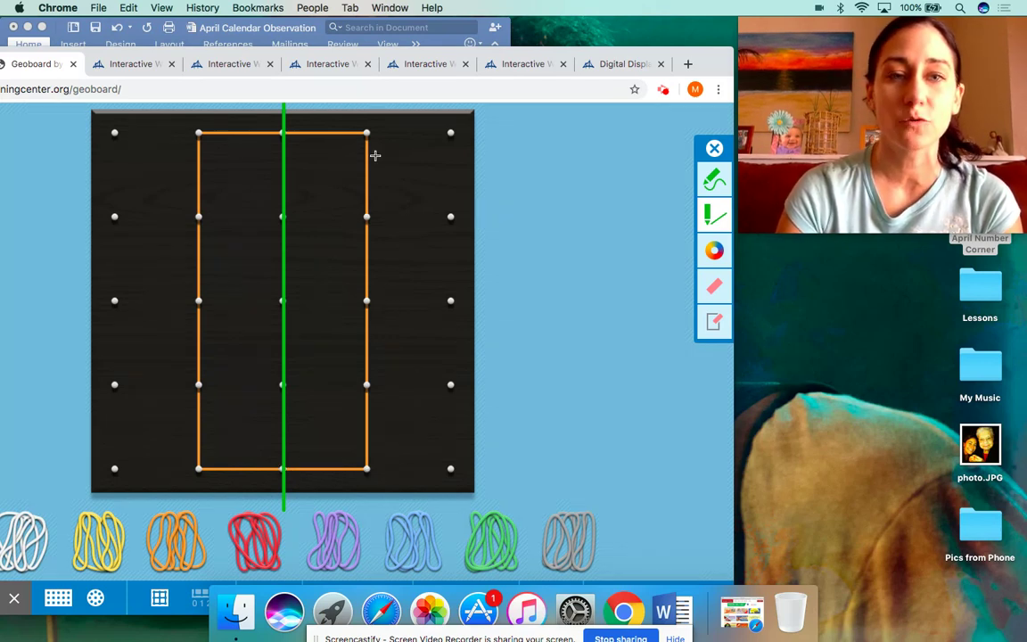
Erase the vertical line and draw a green horizontal line across the rectangle's middle.
left_click(715, 290)
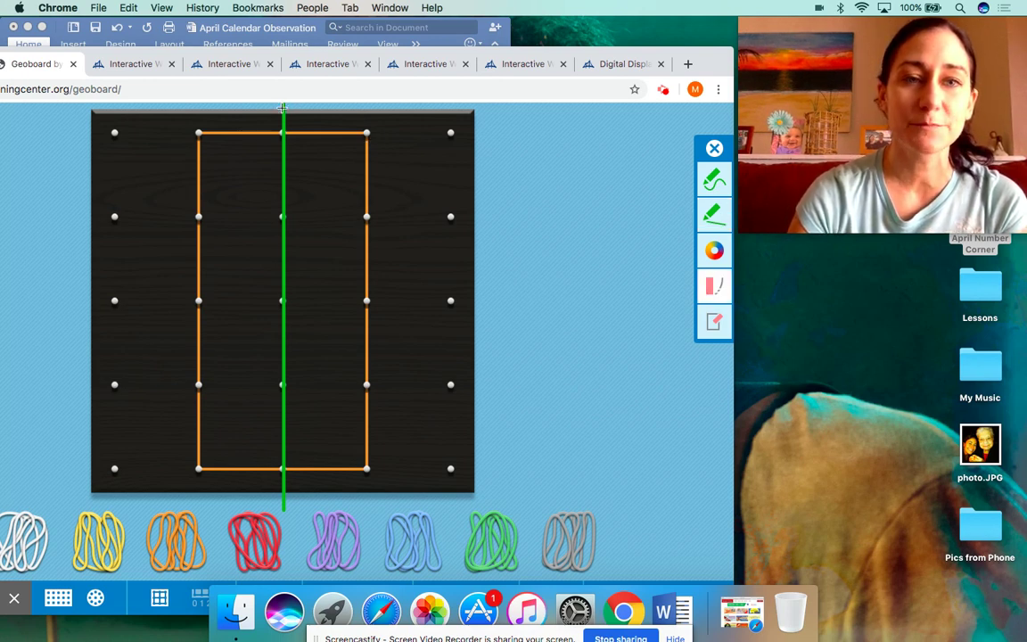
left_click_drag(282, 107, 284, 494)
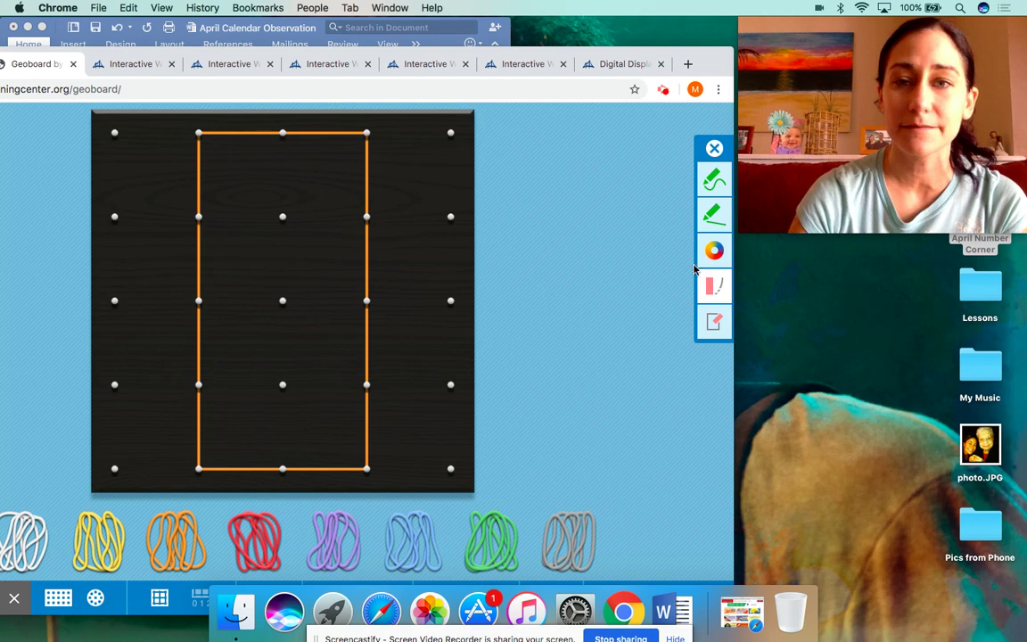
left_click(715, 215)
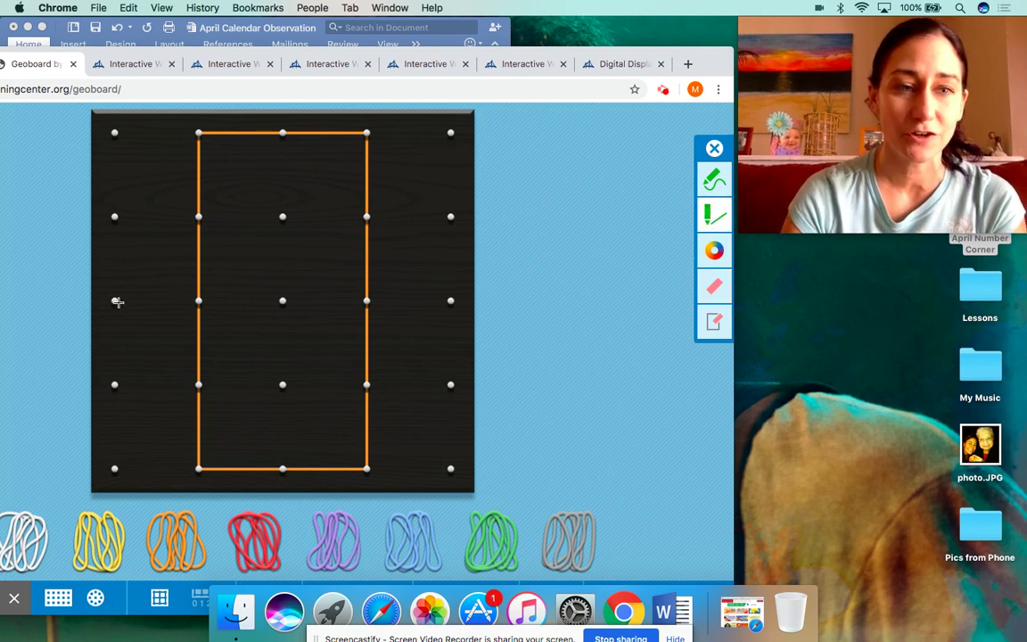
left_click_drag(106, 301, 469, 301)
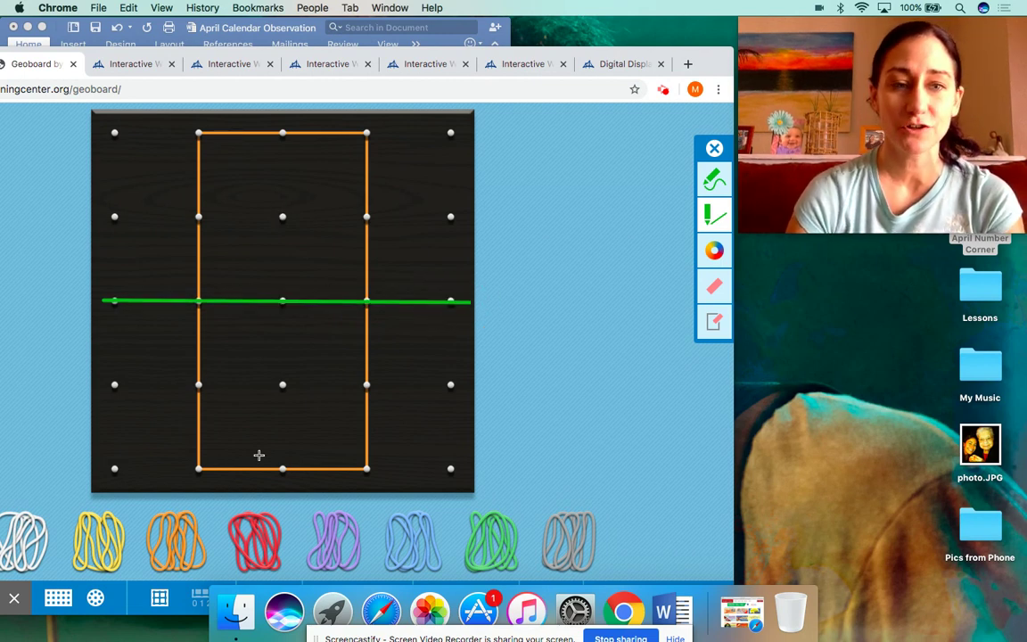
left_click_drag(333, 53, 643, 43)
Type 'YES!' in the 4/7 Quadrilateral row's 'Is it Symmetrical?' cell.
left_click(87, 405)
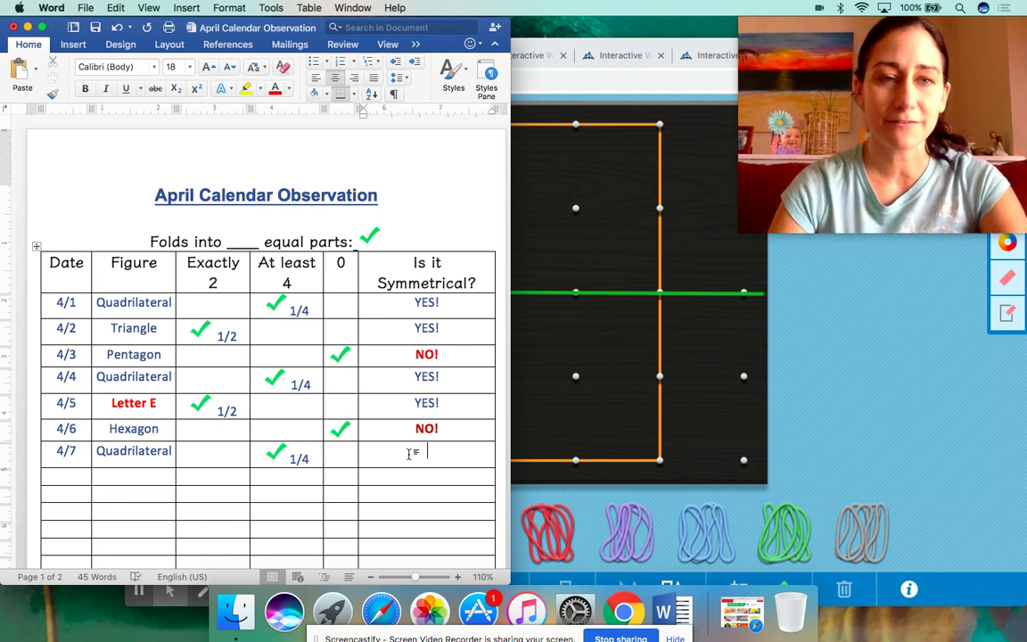
left_click(289, 90)
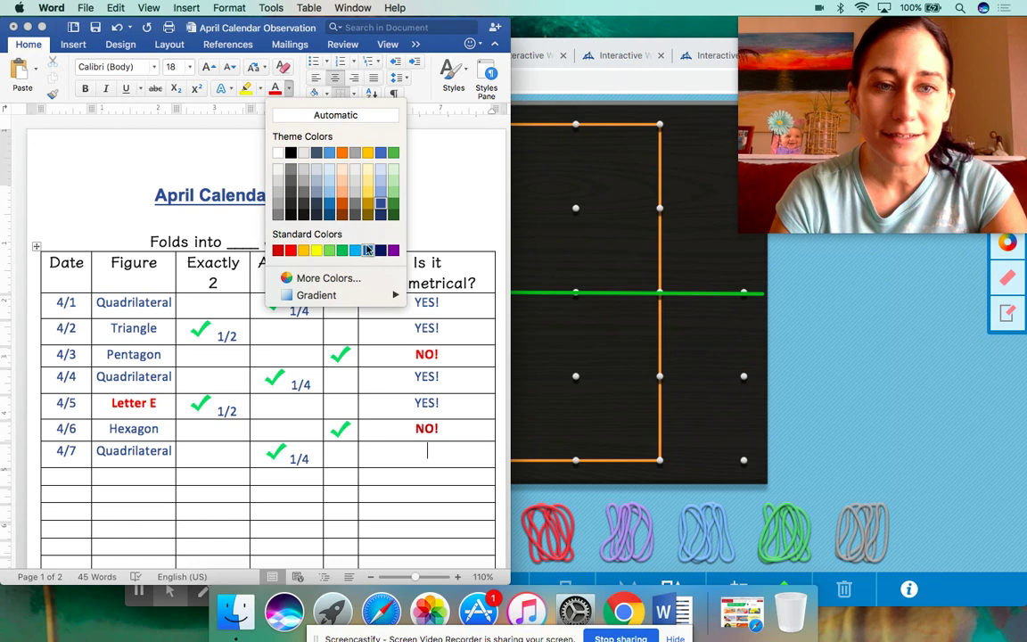
left_click(383, 203)
type("YES!")
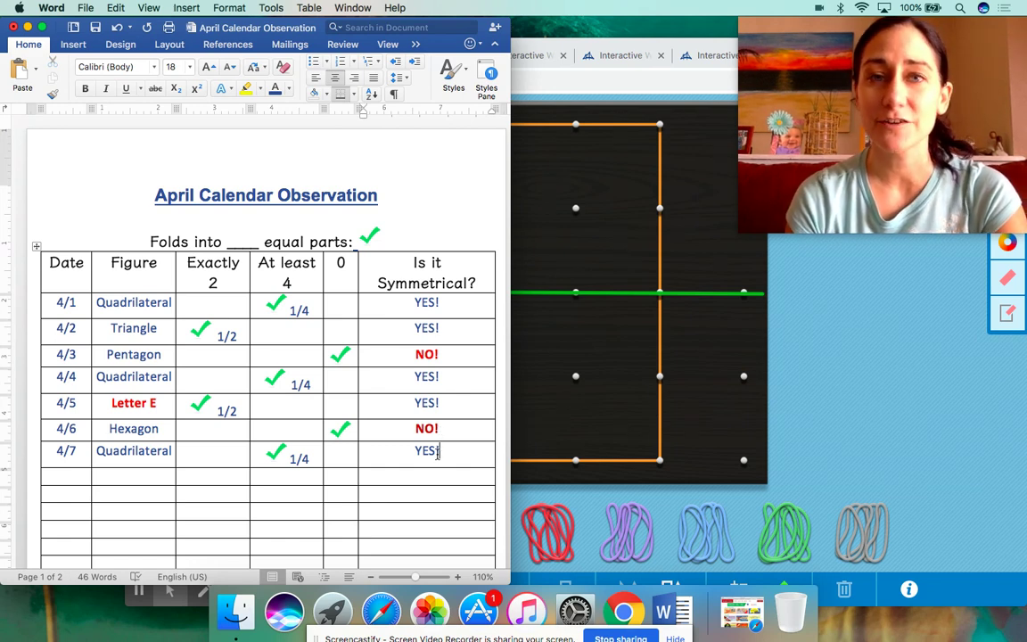
Bring the browser forward and open the second Days in School grid page.
left_click(833, 396)
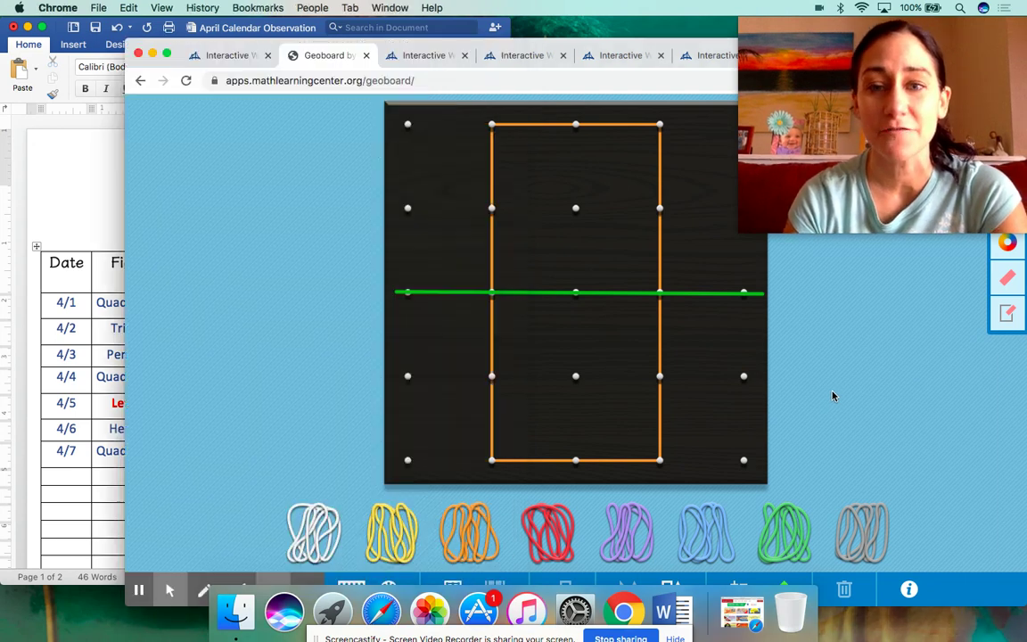
left_click(411, 57)
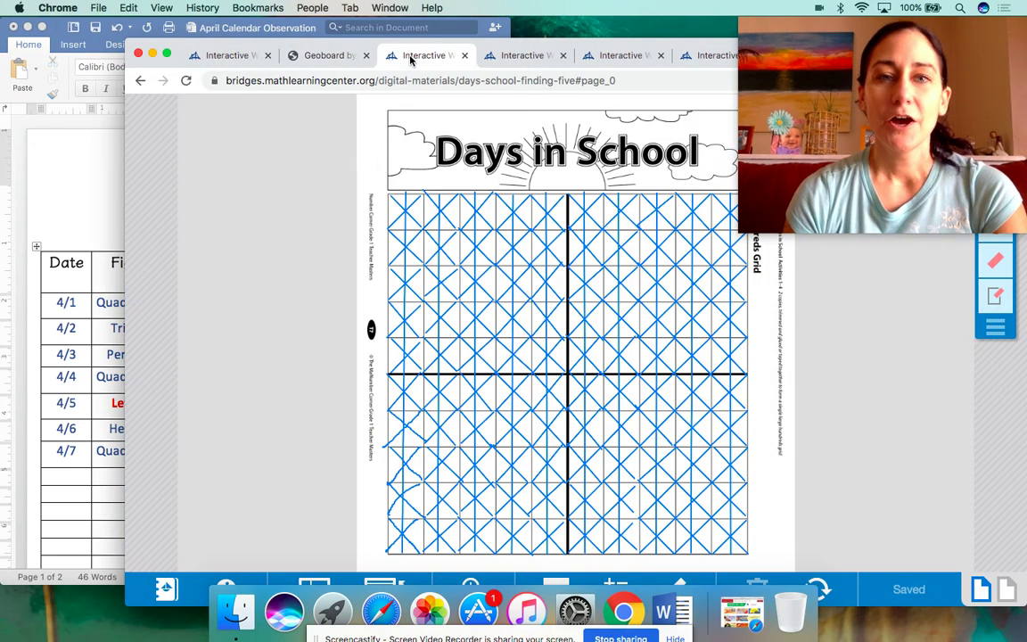
left_click_drag(602, 45, 480, 51)
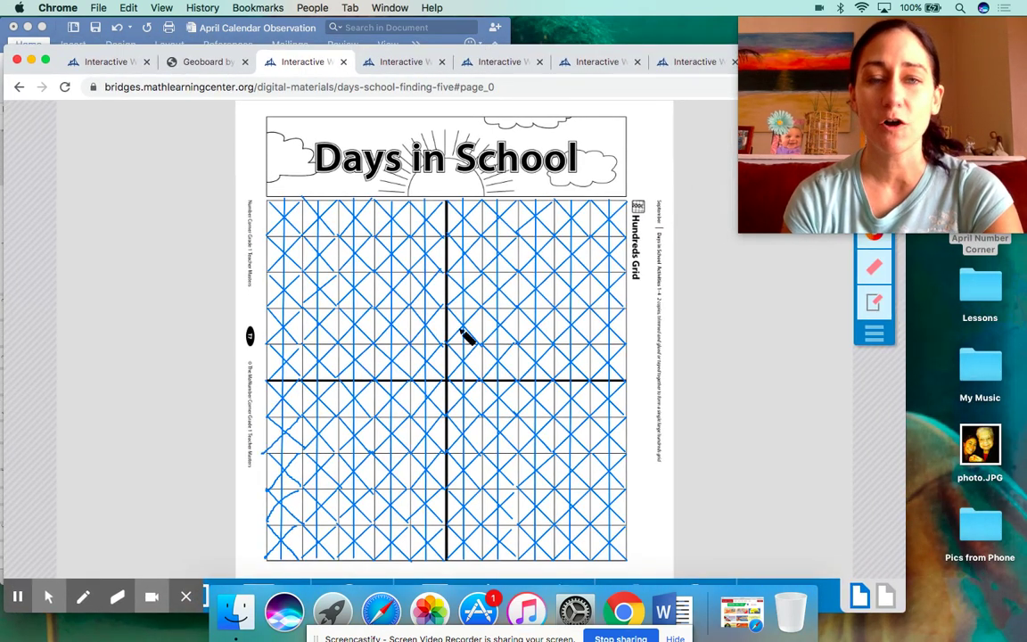
left_click(403, 64)
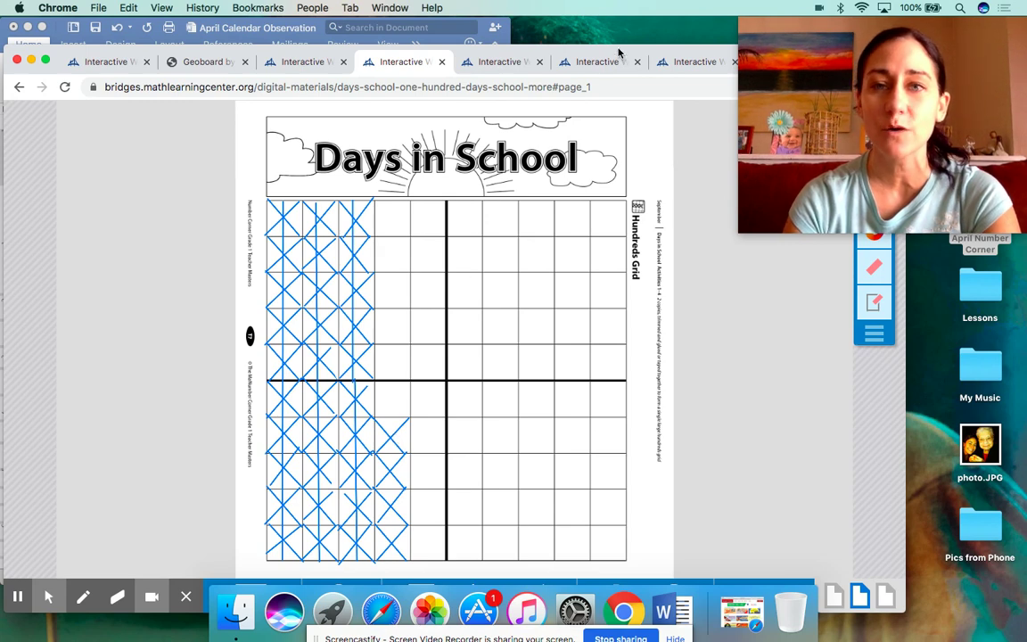
left_click_drag(618, 54, 440, 67)
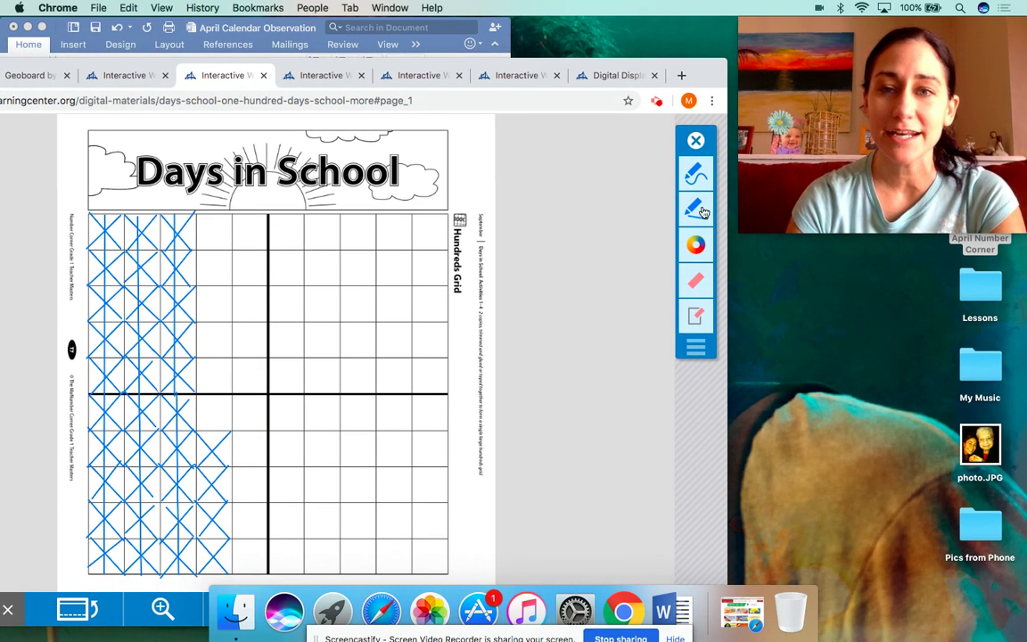
Cross off the next empty hundreds-grid cell with a blue X using the line pen.
left_click(700, 211)
left_click_drag(199, 394, 225, 358)
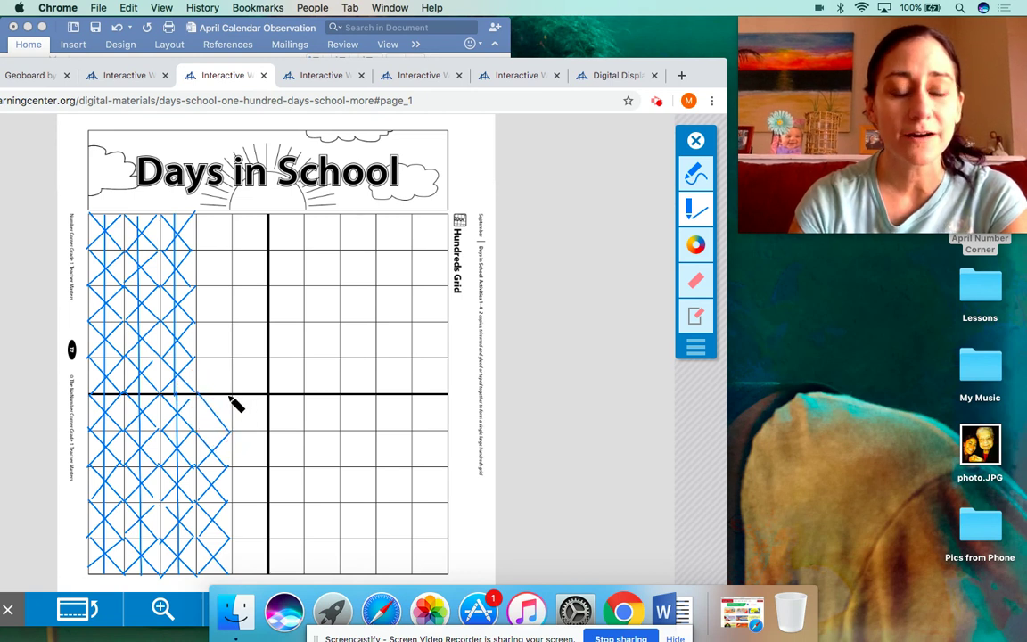
left_click_drag(229, 398, 201, 427)
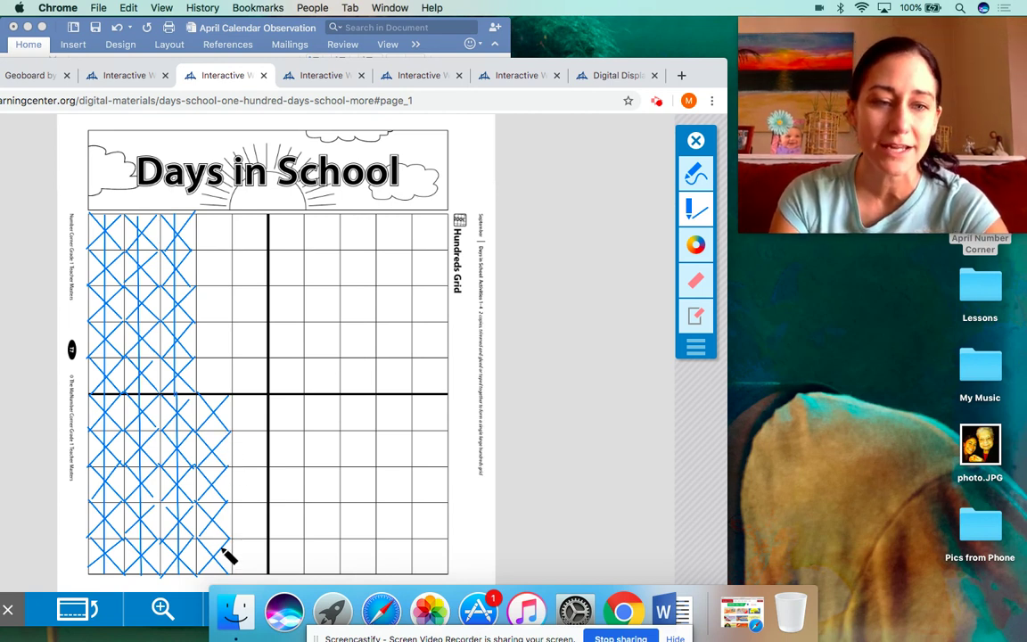
left_click(214, 399)
left_click_drag(214, 399, 218, 579)
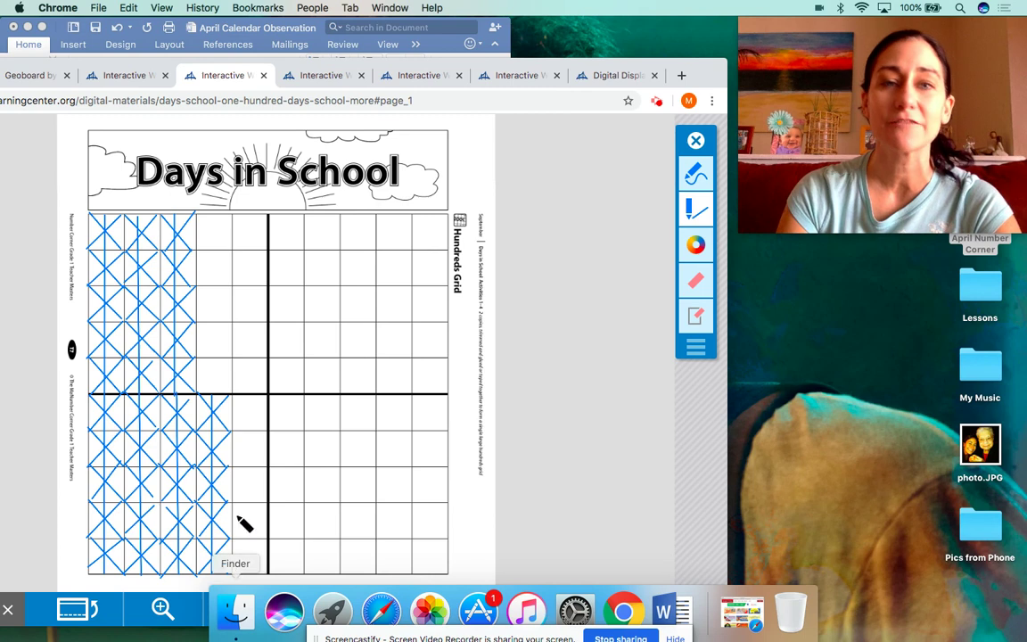
left_click_drag(502, 61, 523, 21)
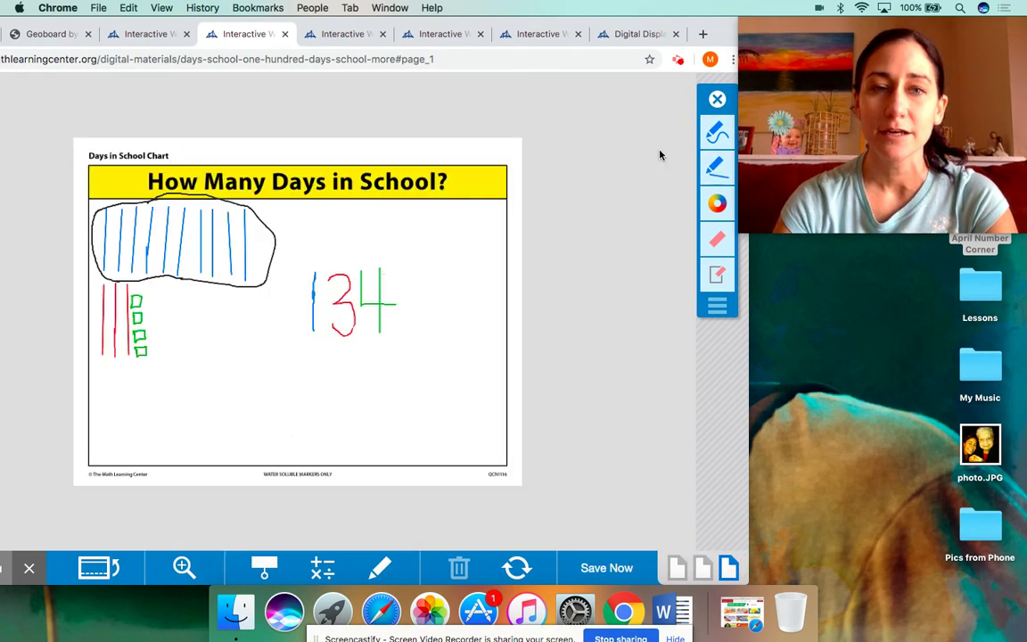
Switch to a green freehand pen and add another small square to the tally.
left_click_drag(585, 27, 554, 27)
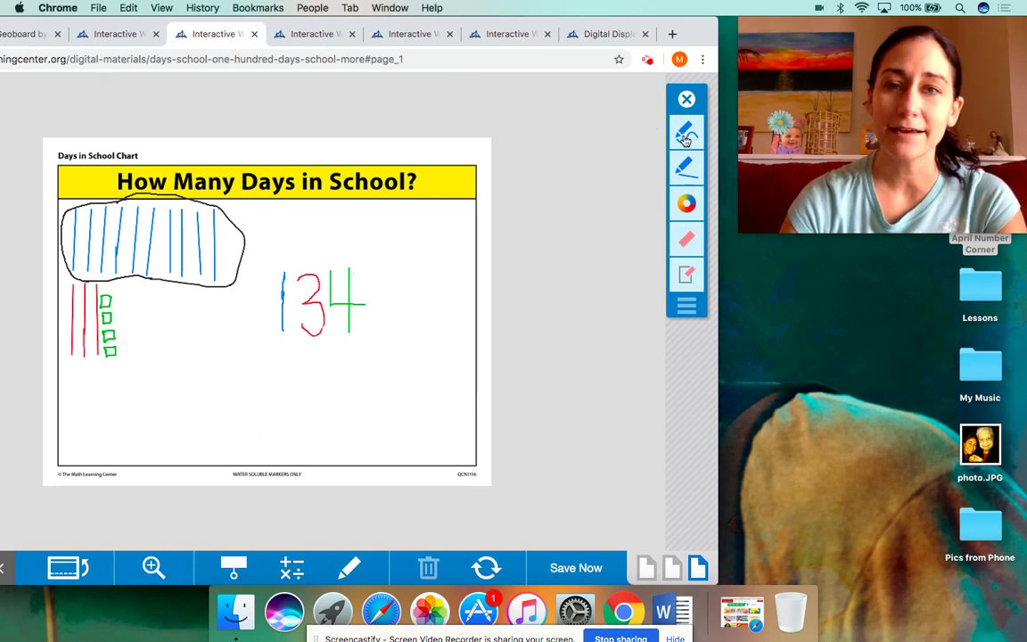
left_click(685, 136)
left_click(685, 203)
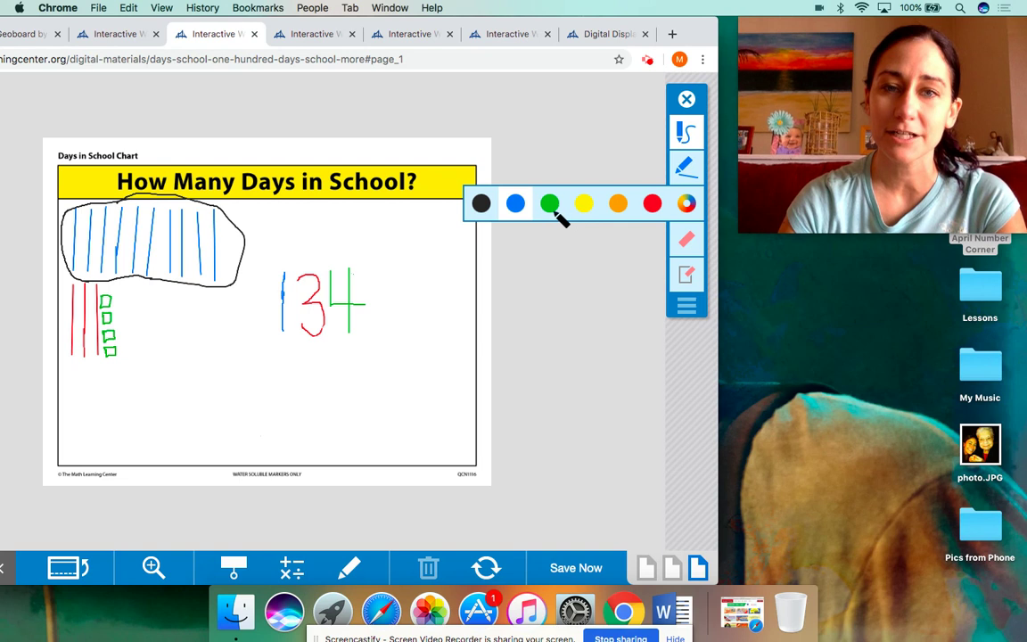
left_click(550, 204)
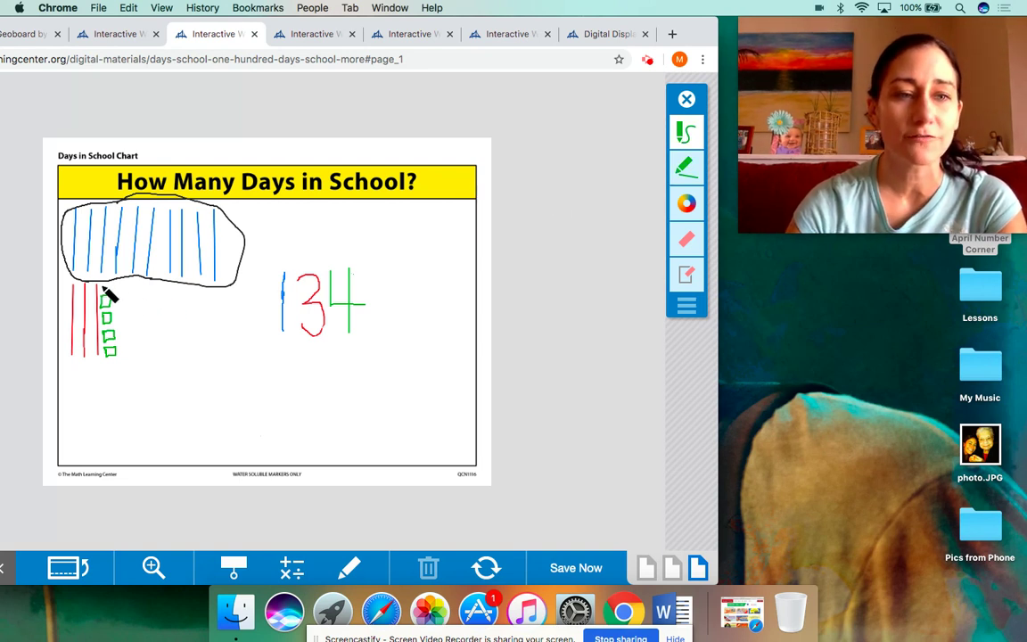
left_click_drag(103, 285, 110, 285)
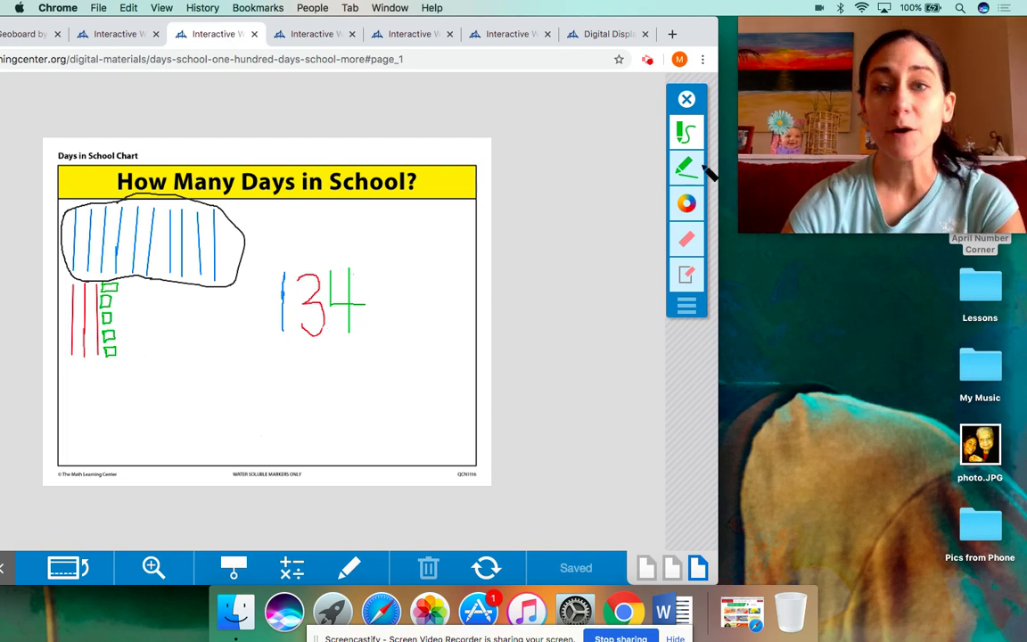
Erase the green 4 of 134 and write a green 5 so it reads 135.
left_click(688, 238)
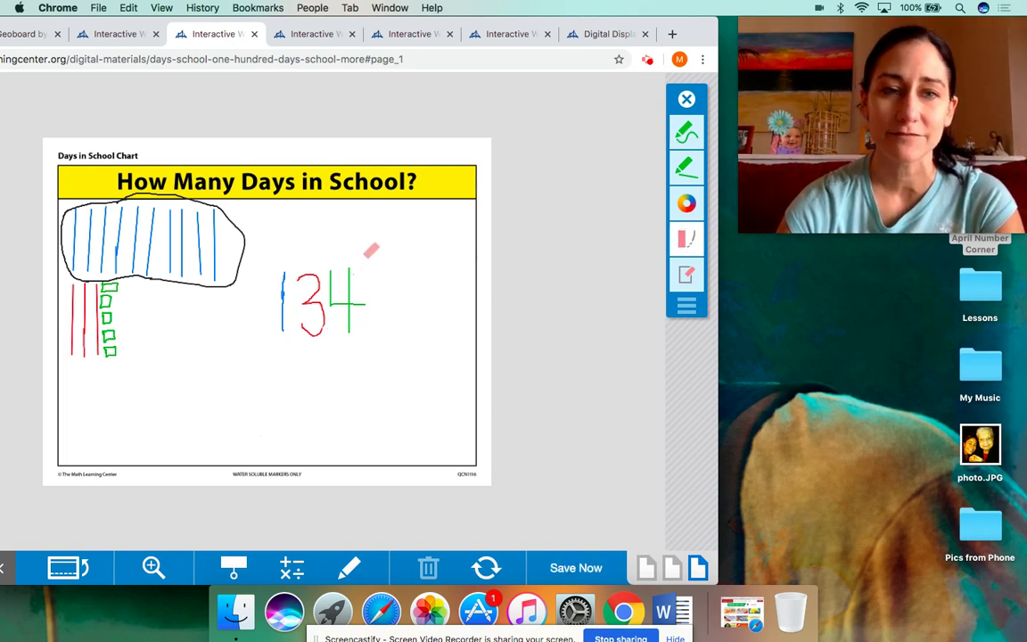
left_click_drag(330, 288, 360, 300)
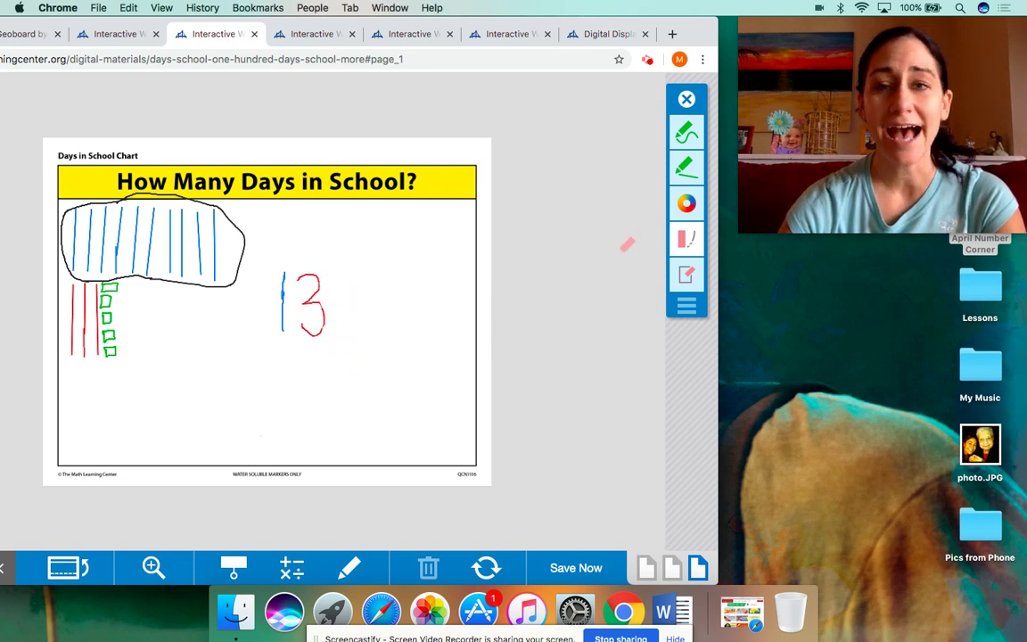
left_click(686, 133)
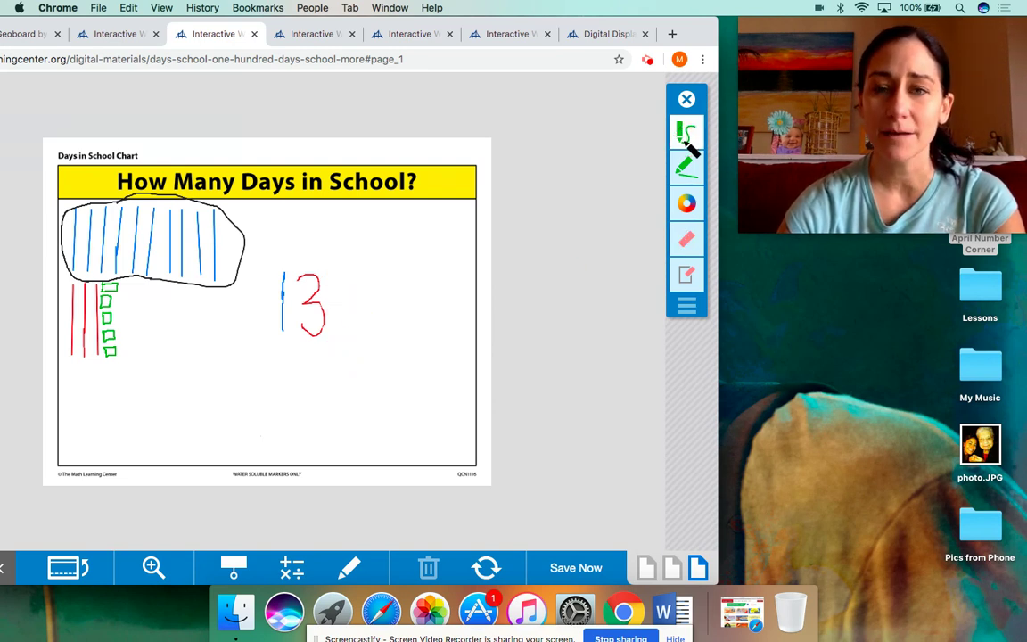
mouse_move(364, 280)
left_mouse_down()
mouse_move(337, 281)
mouse_move(355, 348)
mouse_move(329, 338)
left_mouse_up()
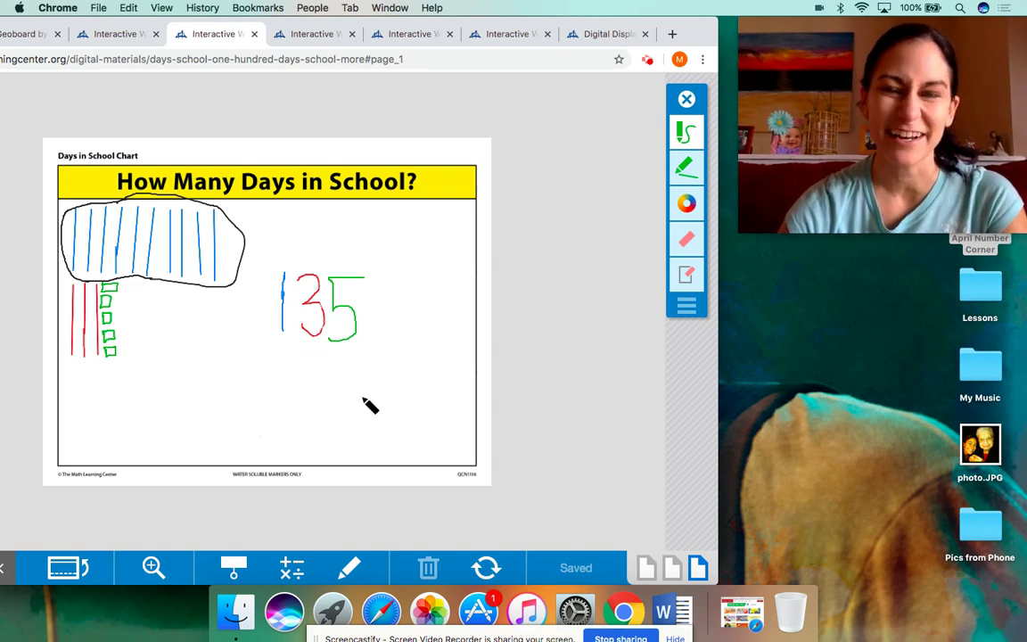
left_click(692, 206)
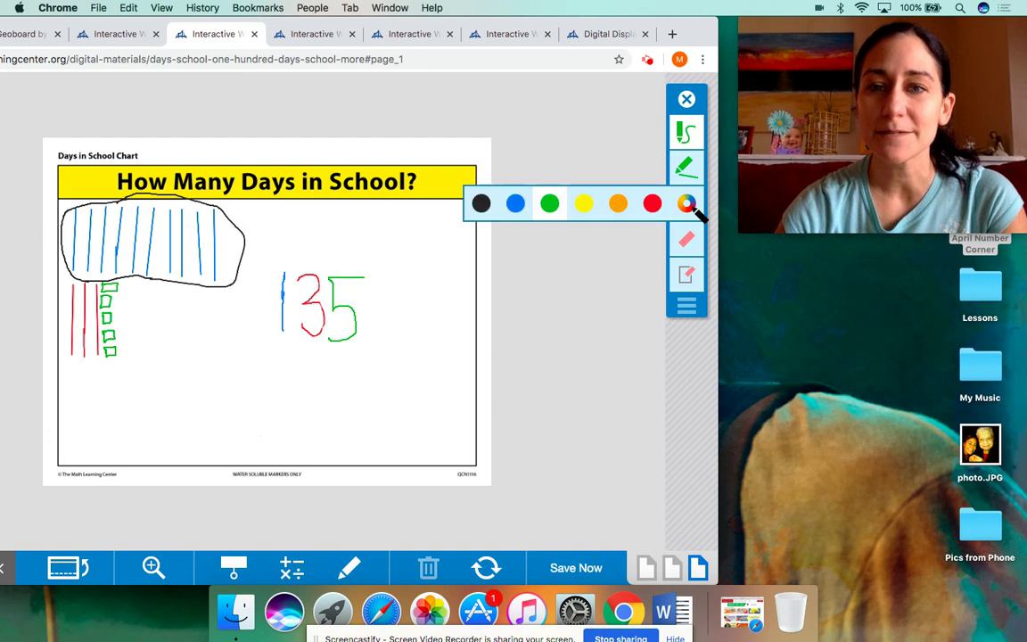
Write 100 + 30 + 5 = 135 in black beneath the tallies on the chart.
left_click(482, 204)
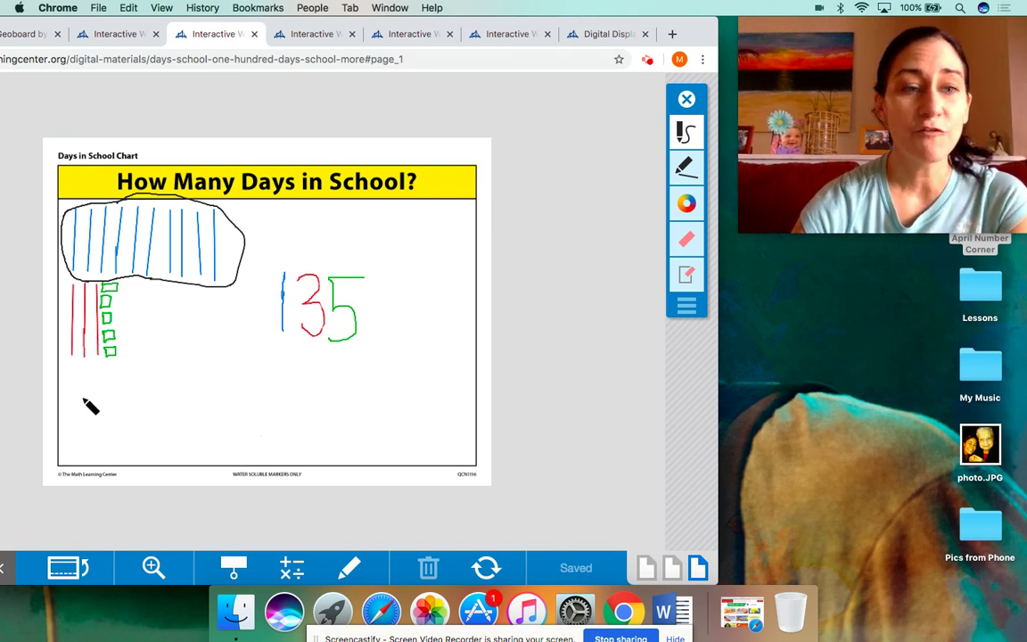
mouse_move(75, 367)
left_mouse_down()
mouse_move(77, 403)
mouse_move(105, 374)
mouse_move(137, 373)
mouse_move(131, 409)
mouse_move(148, 390)
mouse_move(132, 379)
mouse_move(166, 397)
left_mouse_up()
left_click(153, 393)
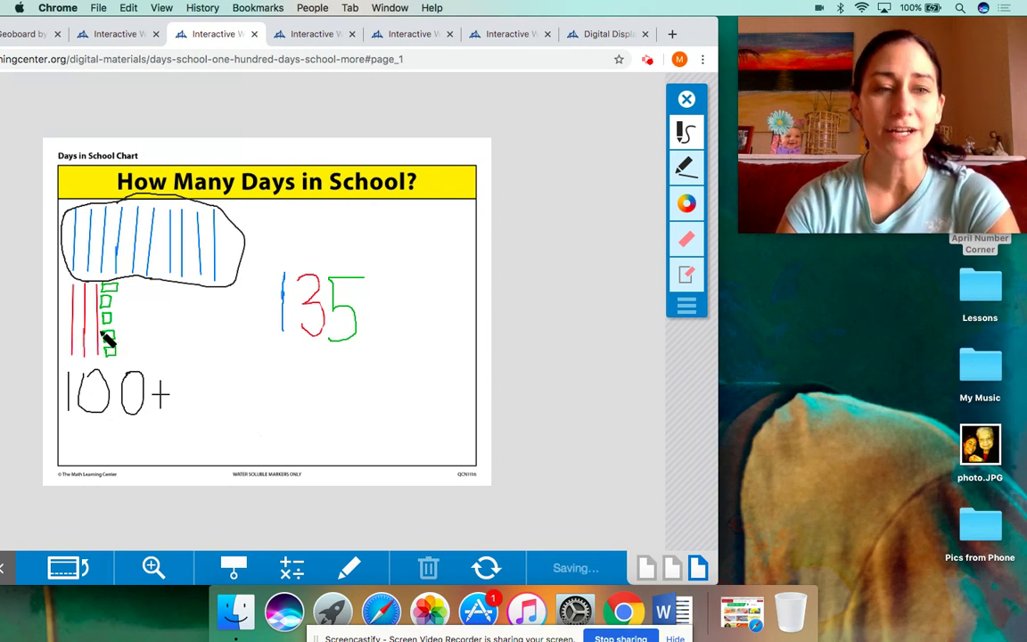
mouse_move(184, 369)
left_mouse_down()
mouse_move(199, 382)
mouse_move(185, 389)
mouse_move(198, 403)
mouse_move(176, 412)
mouse_move(206, 370)
mouse_move(213, 406)
mouse_move(224, 373)
mouse_move(206, 376)
mouse_move(238, 383)
mouse_move(237, 393)
mouse_move(245, 383)
left_mouse_up()
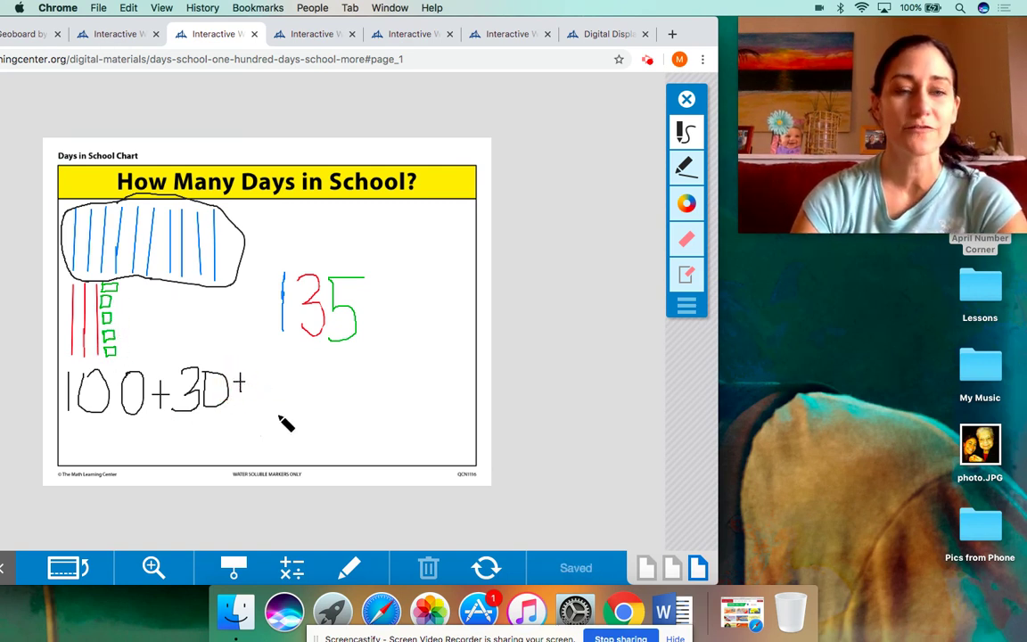
mouse_move(273, 370)
left_mouse_down()
mouse_move(262, 388)
mouse_move(281, 399)
mouse_move(256, 419)
left_mouse_up()
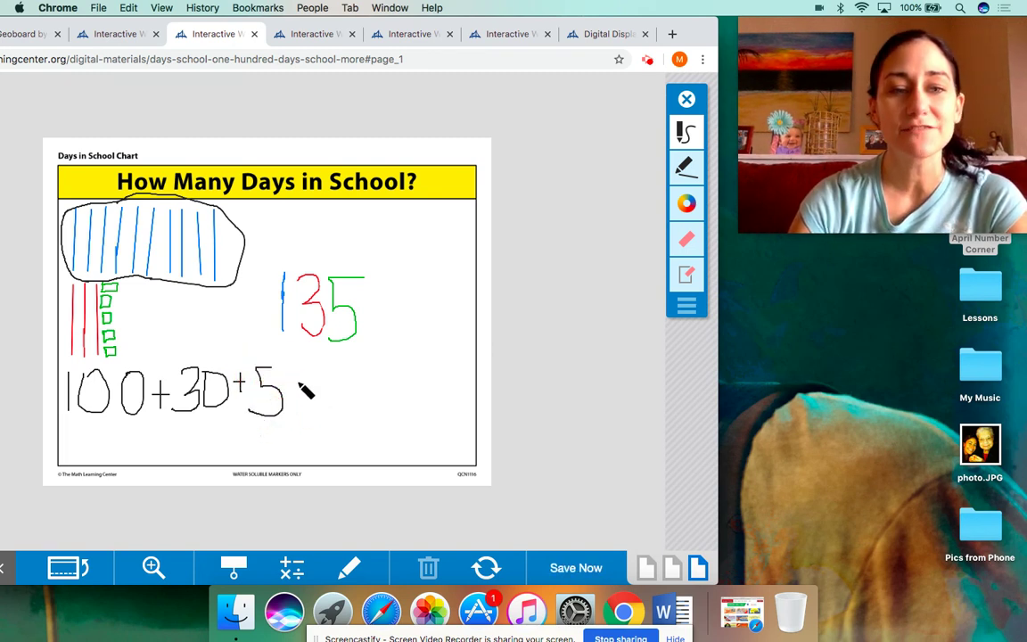
mouse_move(300, 382)
left_mouse_down()
mouse_move(328, 383)
mouse_move(324, 393)
mouse_move(342, 385)
mouse_move(341, 403)
mouse_move(355, 385)
mouse_move(366, 394)
mouse_move(346, 402)
left_mouse_up()
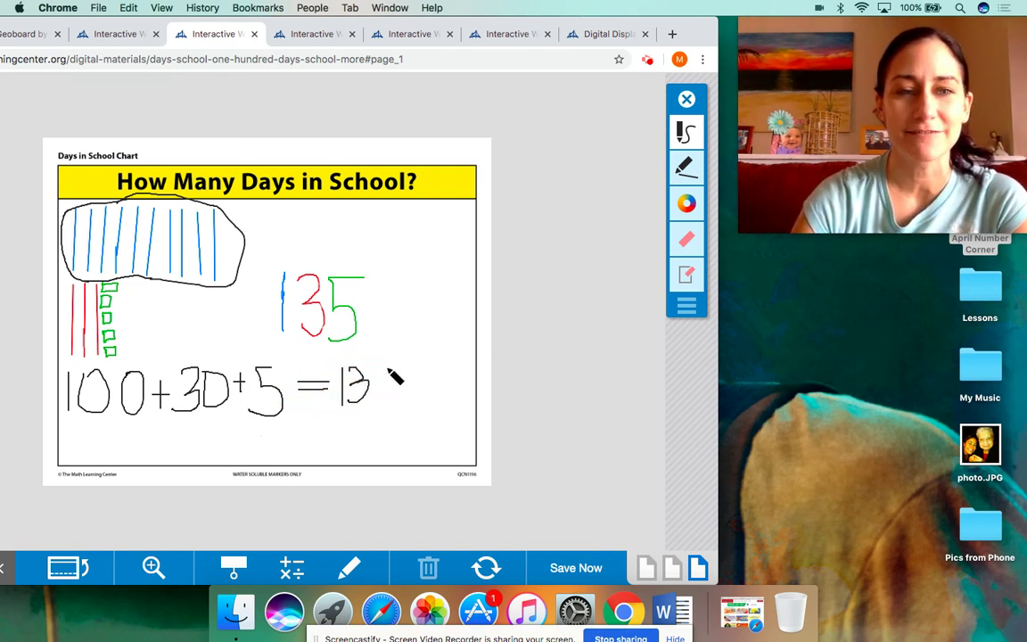
mouse_move(389, 370)
left_mouse_down()
mouse_move(373, 381)
mouse_move(392, 388)
mouse_move(368, 407)
left_mouse_up()
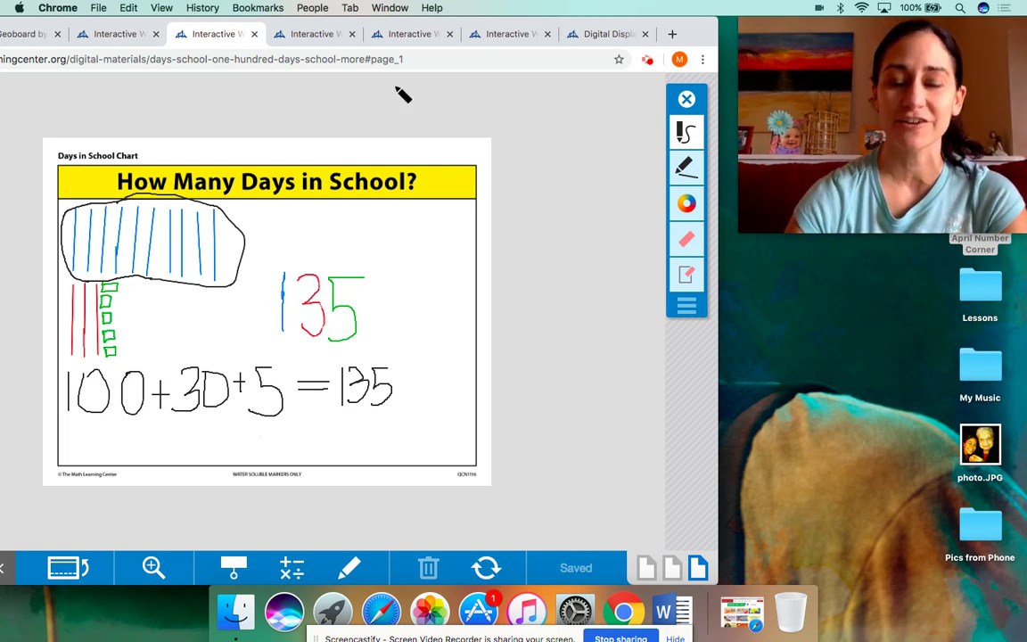
left_click(303, 37)
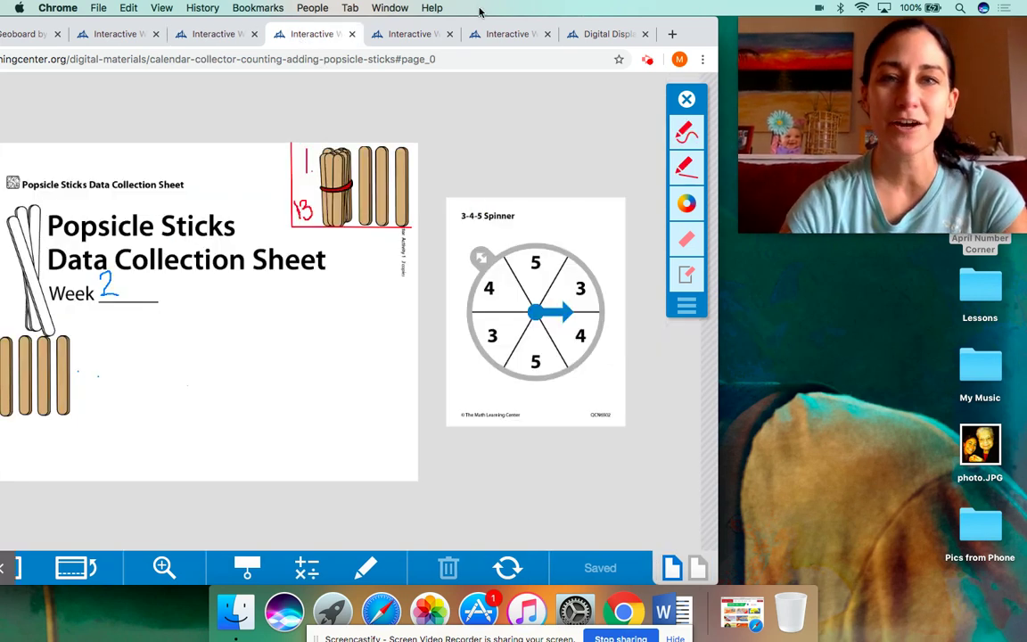
Spin the 3-4-5 spinner to land on 4 and place one more popsicle stick on the sheet.
left_click_drag(475, 19, 514, 20)
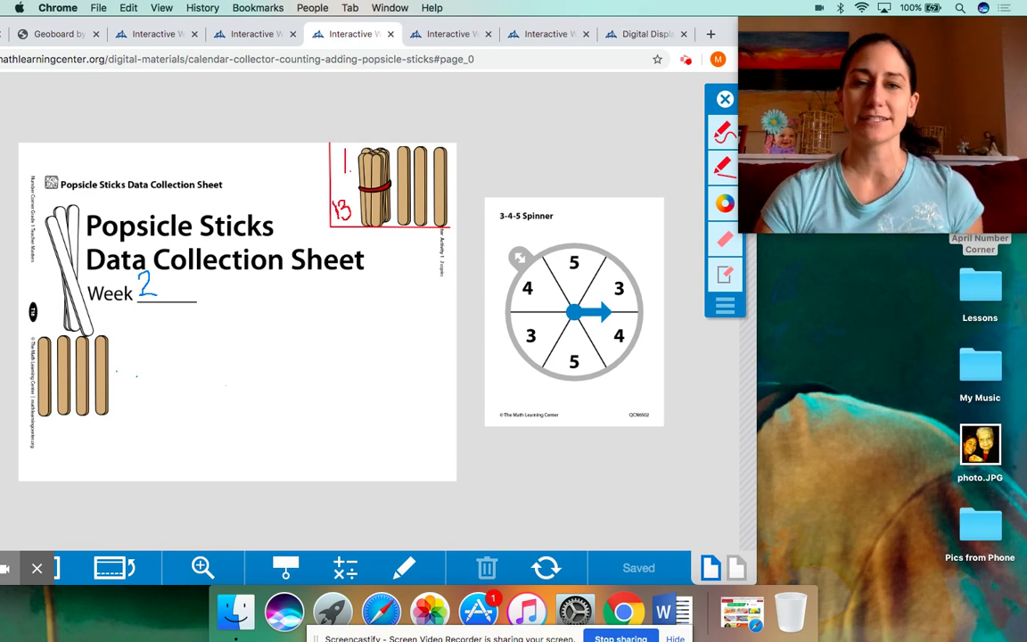
left_click_drag(139, 21, 309, 57)
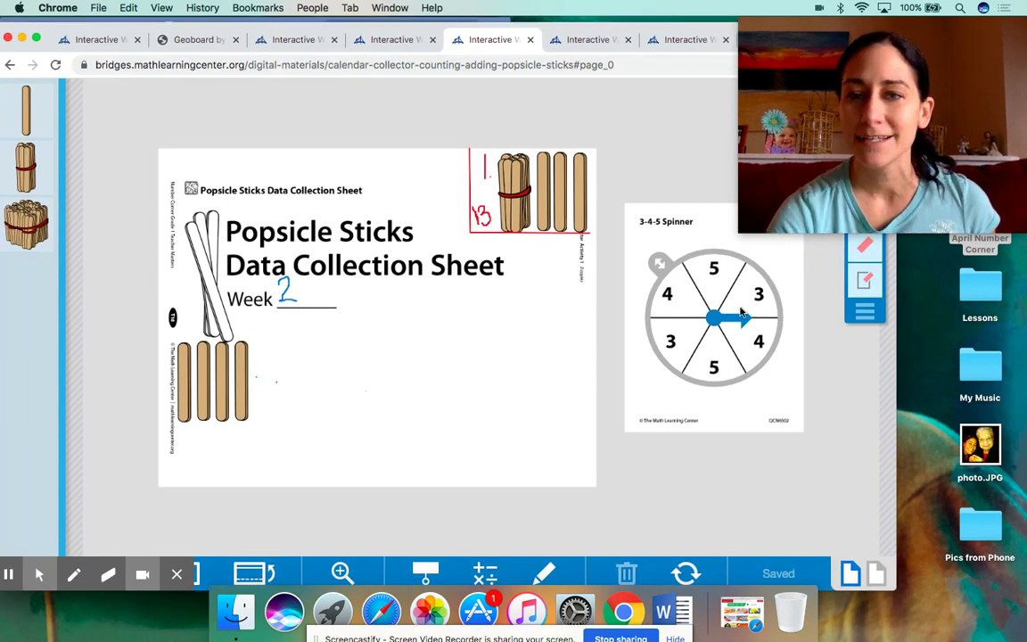
left_click(659, 263)
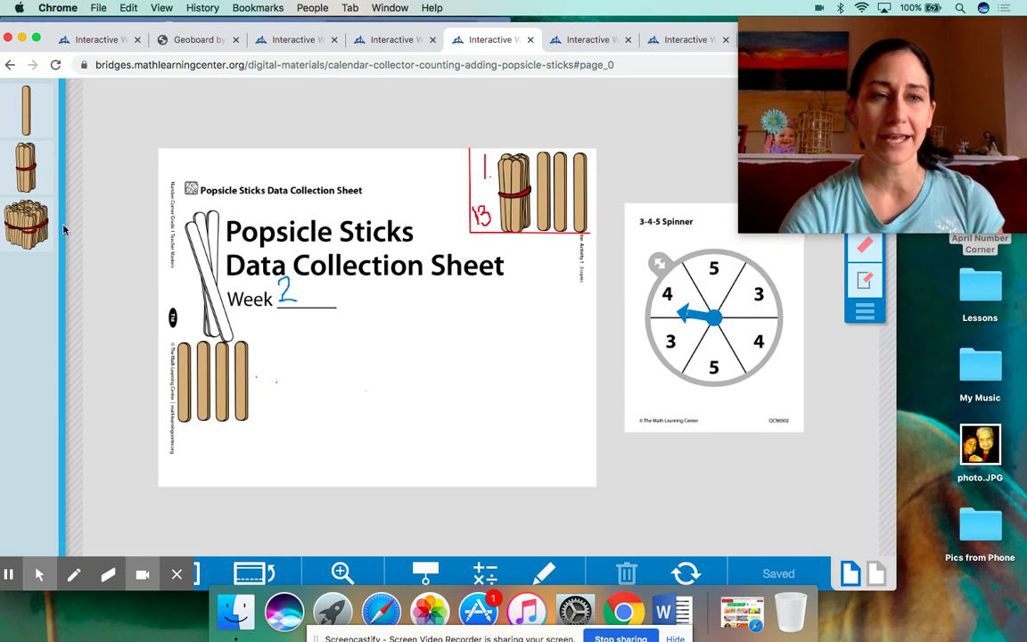
left_click_drag(27, 111, 301, 383)
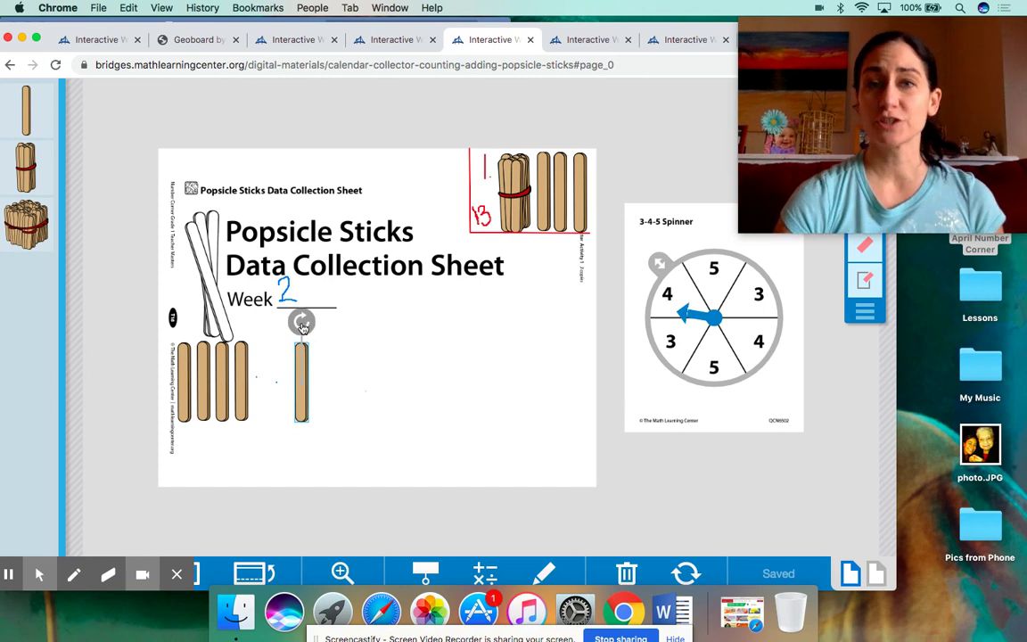
Lay one stick across the four to make a five-bundle, add three singles, then show the Secret Word clue.
left_click_drag(301, 323, 246, 381)
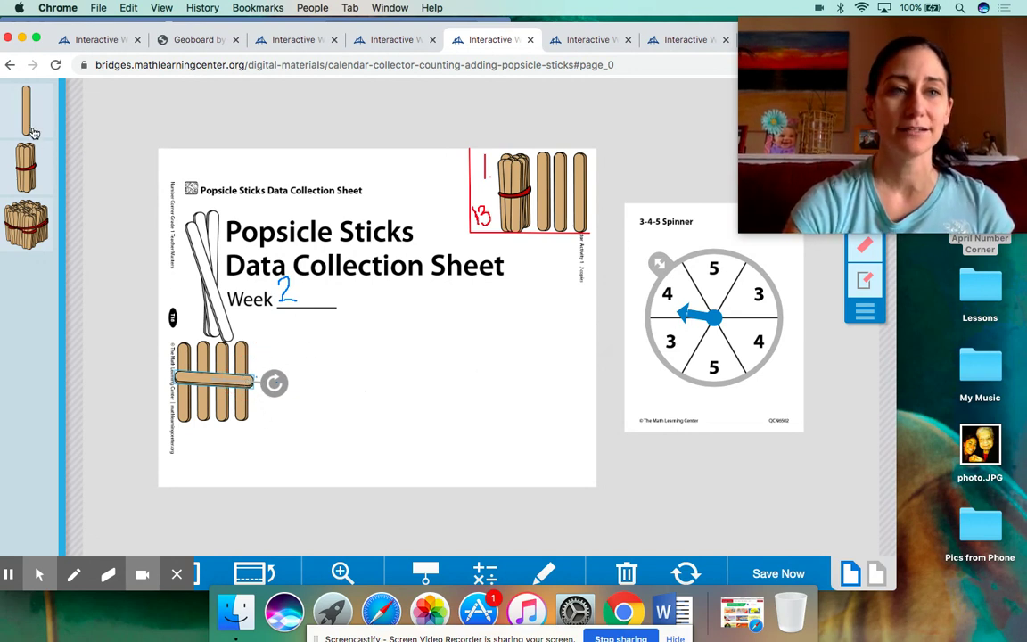
left_click_drag(26, 111, 292, 383)
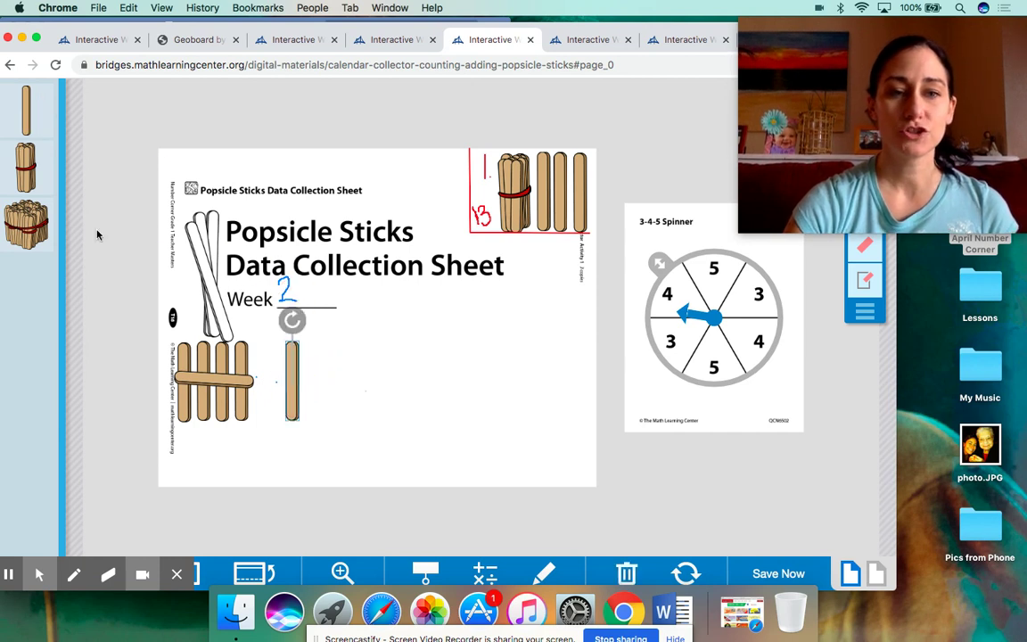
left_click_drag(30, 134, 176, 267)
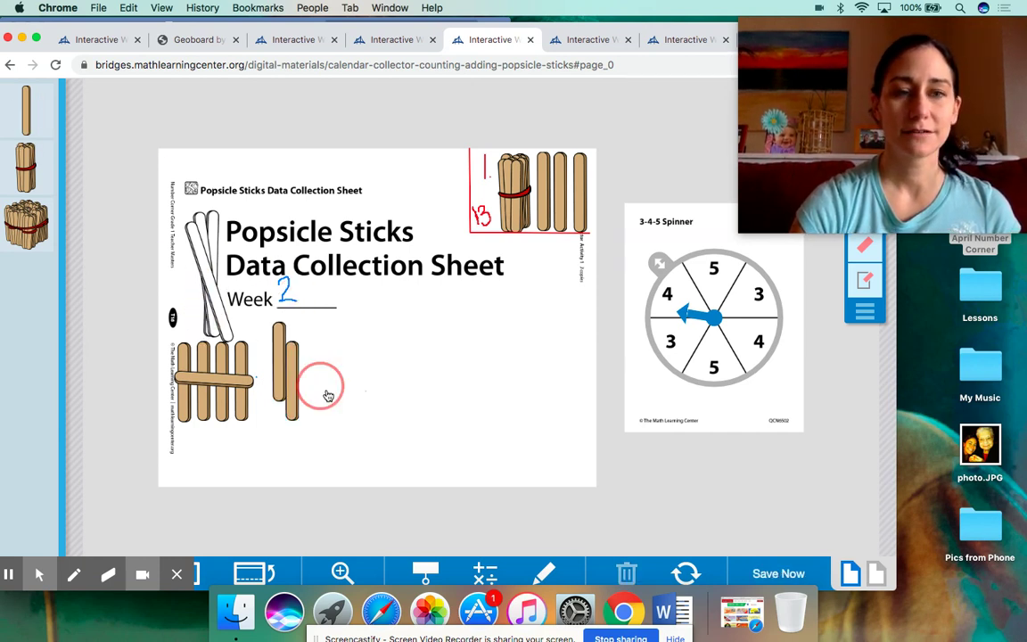
left_click_drag(328, 395, 314, 383)
left_click_drag(25, 112, 328, 383)
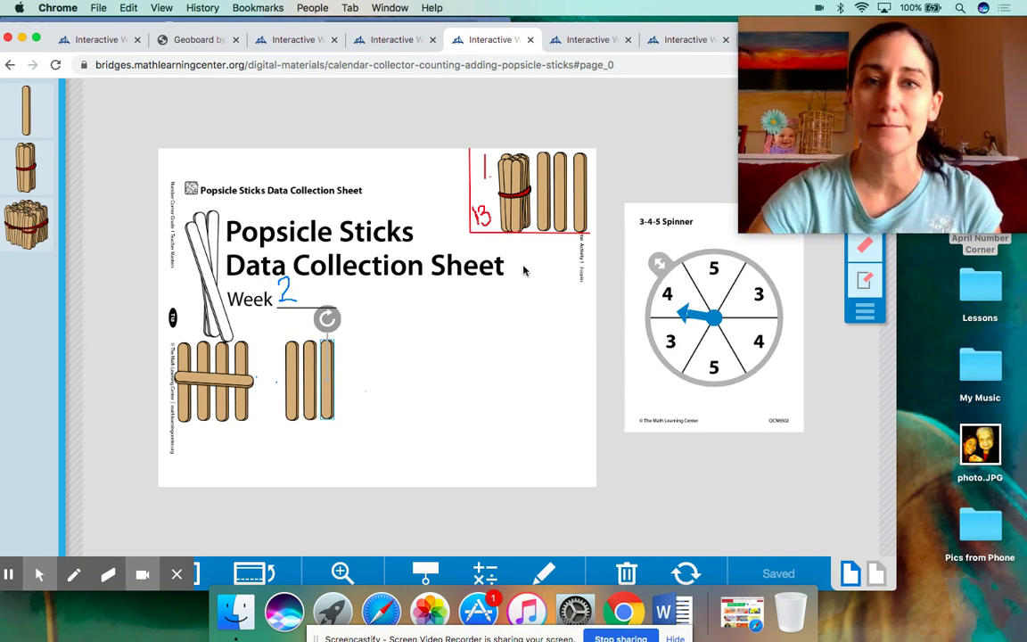
left_click(576, 42)
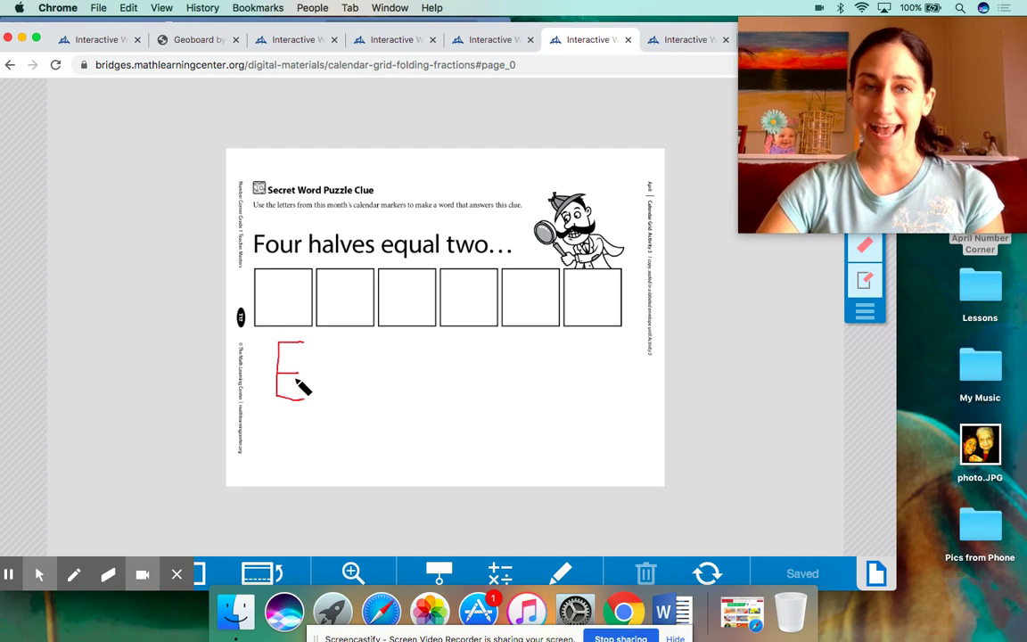
Cycle through the calendar, Popsicle Sticks and Secret Word pages, ending on the April 2020 calendar grid.
left_click(90, 42)
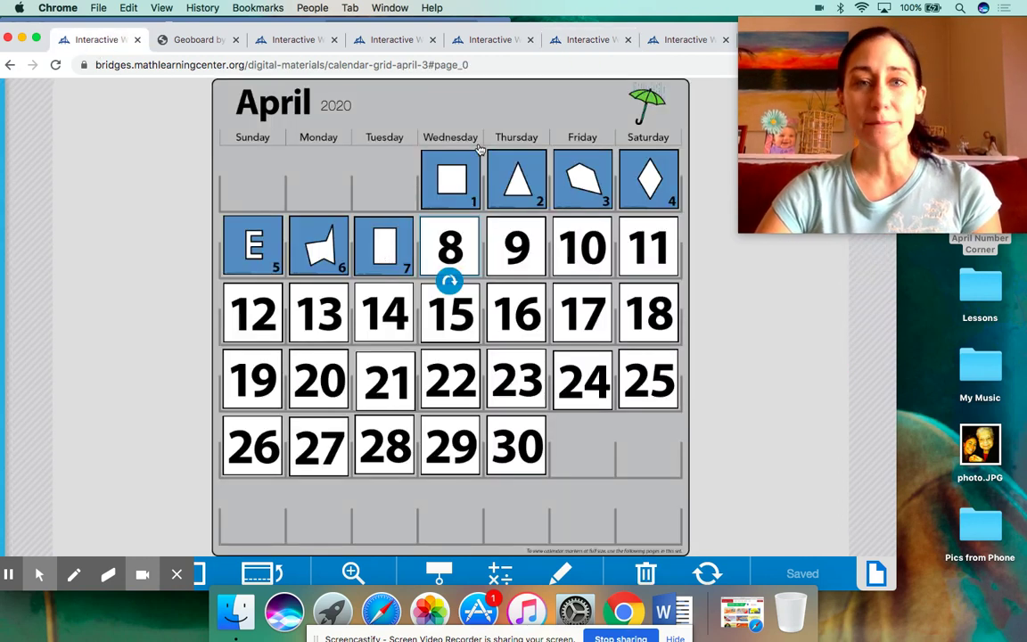
left_click(501, 42)
left_click(580, 40)
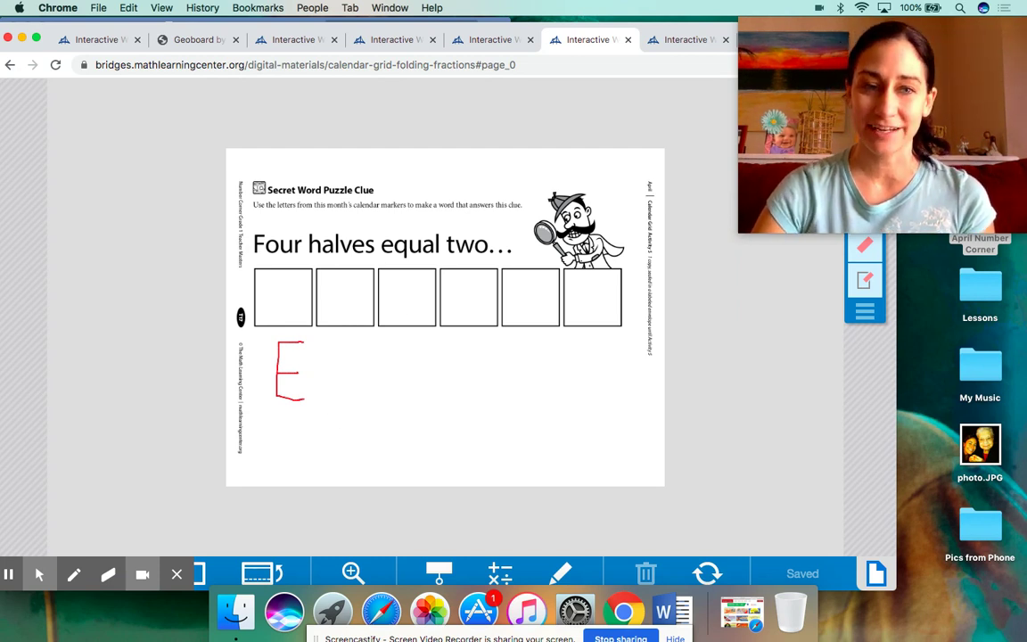
left_click(85, 40)
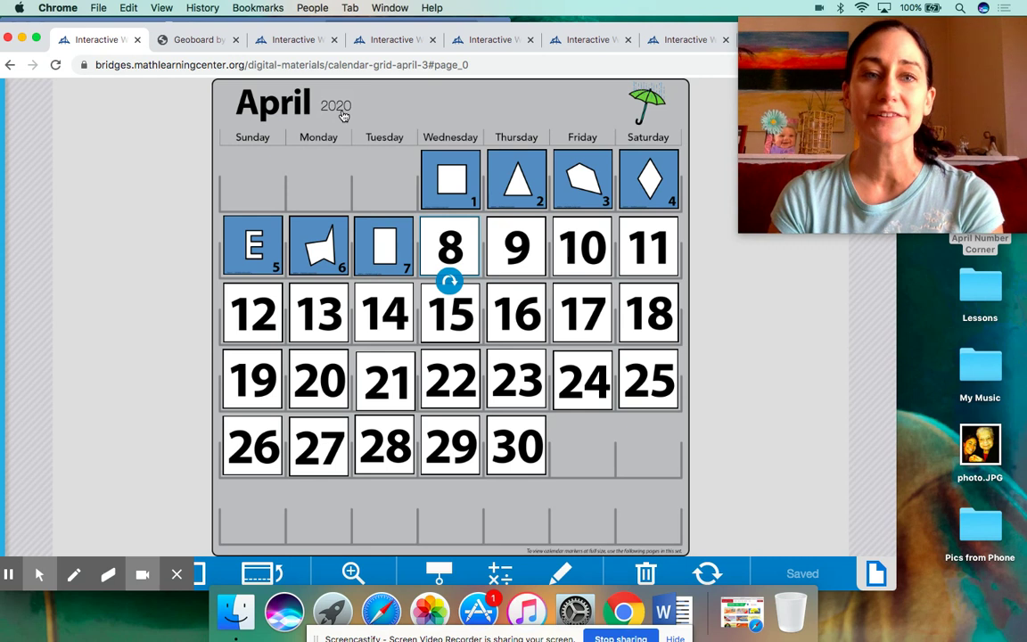
Flip the April 8 calendar card to reveal its blue downward-triangle marker.
left_click(450, 281)
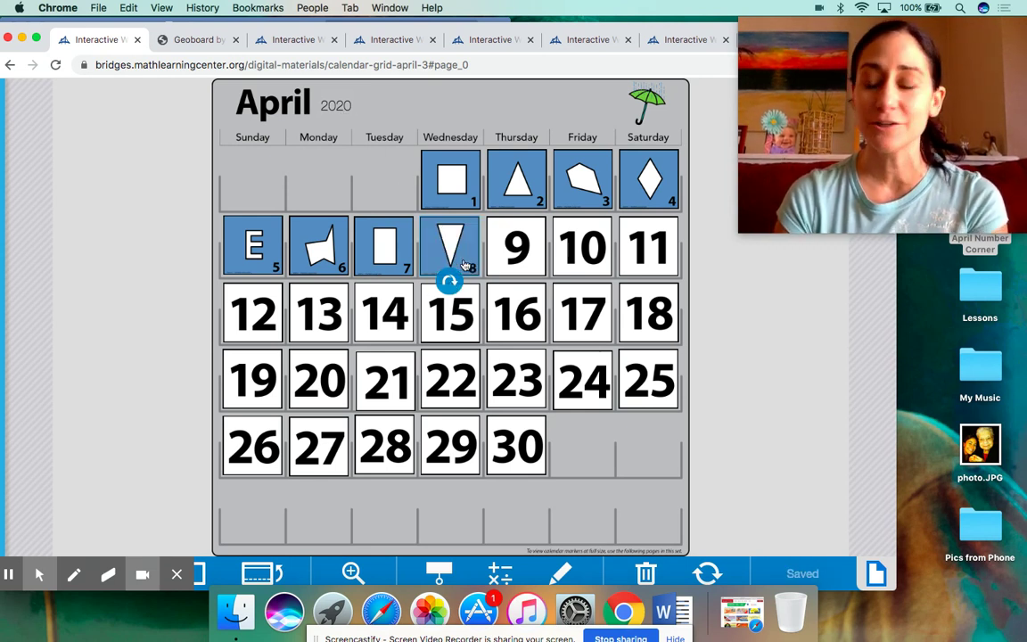